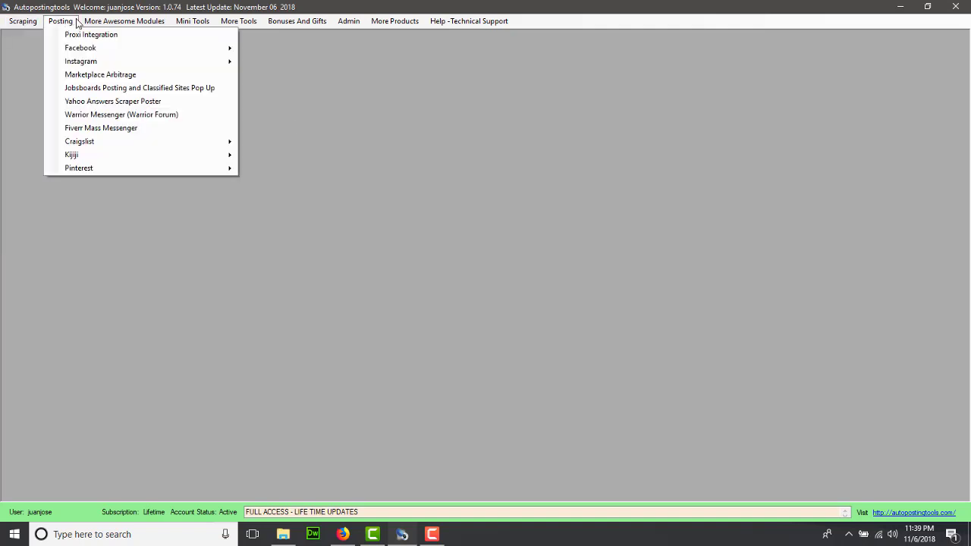
- Open the Free Proxy Scrapper module and fetch the list of free proxies
mouse_move(190, 23)
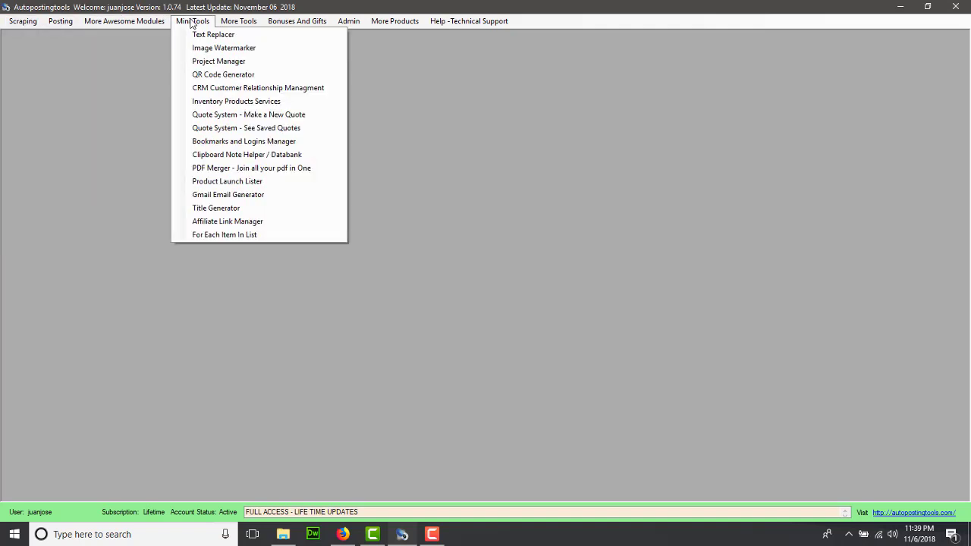
mouse_move(222, 25)
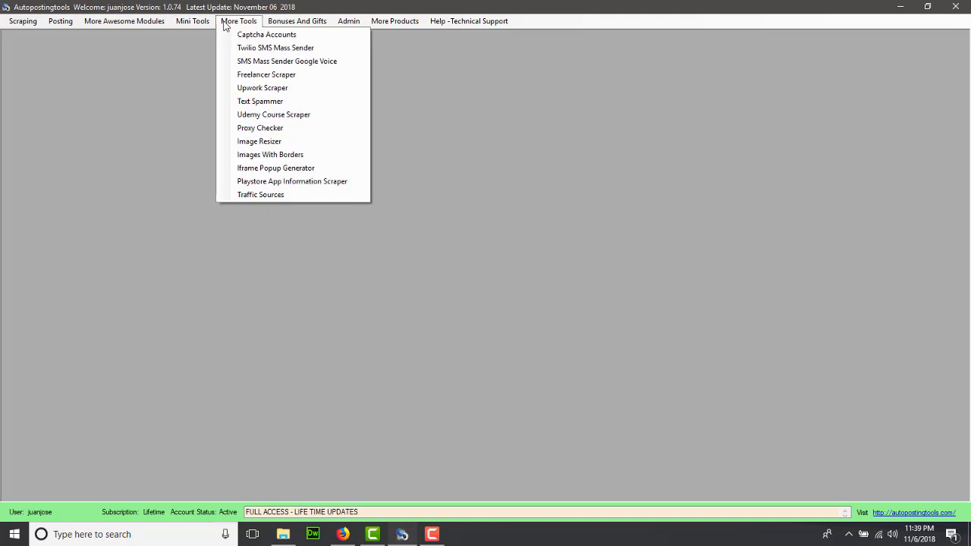
mouse_move(125, 23)
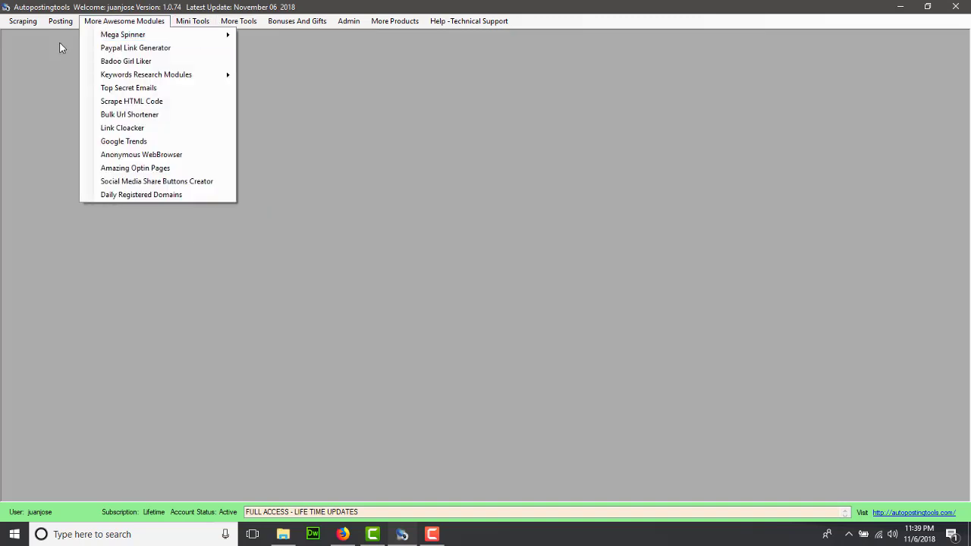
mouse_move(27, 24)
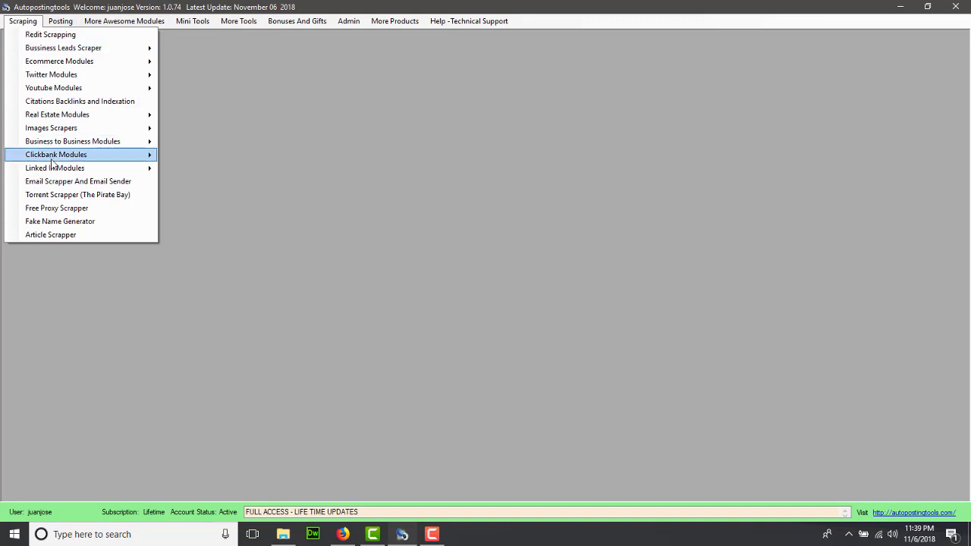
click(85, 210)
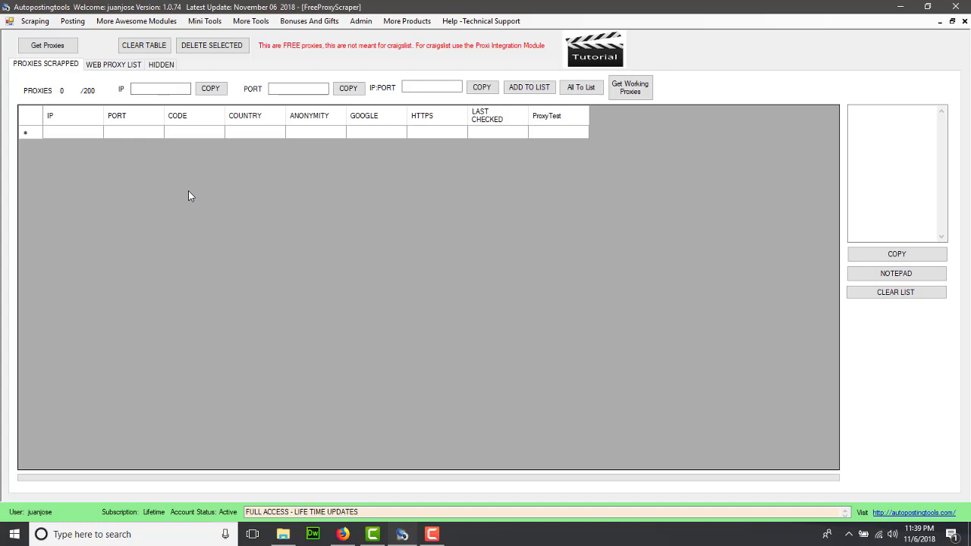
click(67, 49)
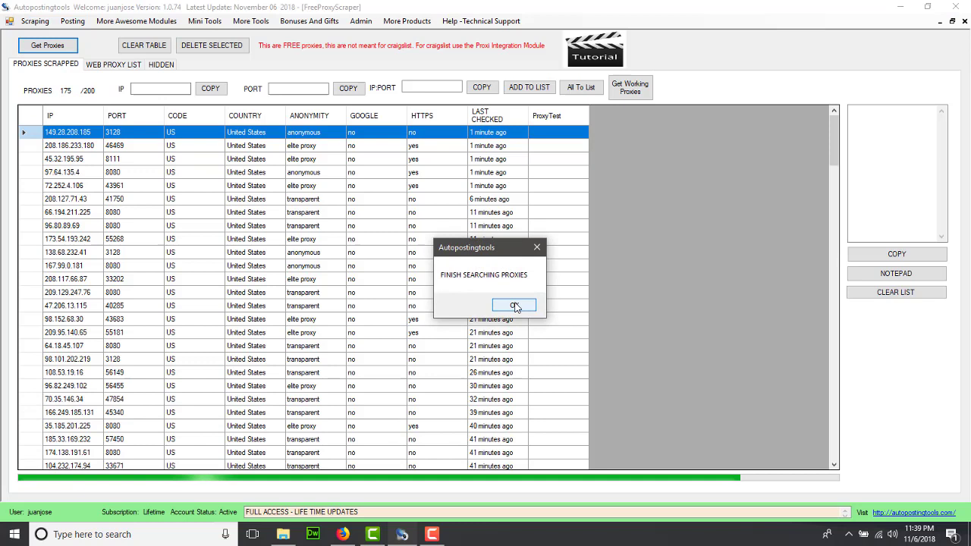
click(513, 304)
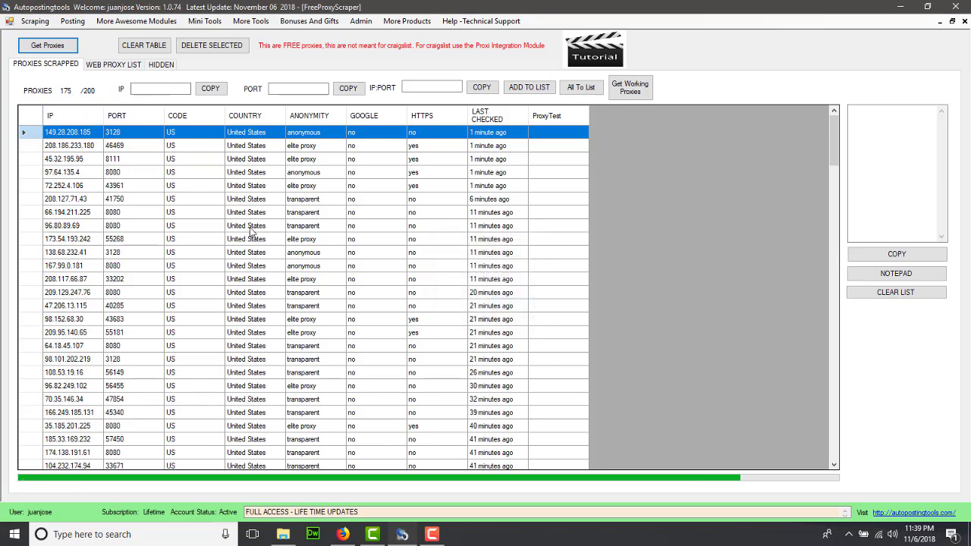
- Add the first three scraped proxies to the IP:port list one at a time, and clear that list
click(306, 134)
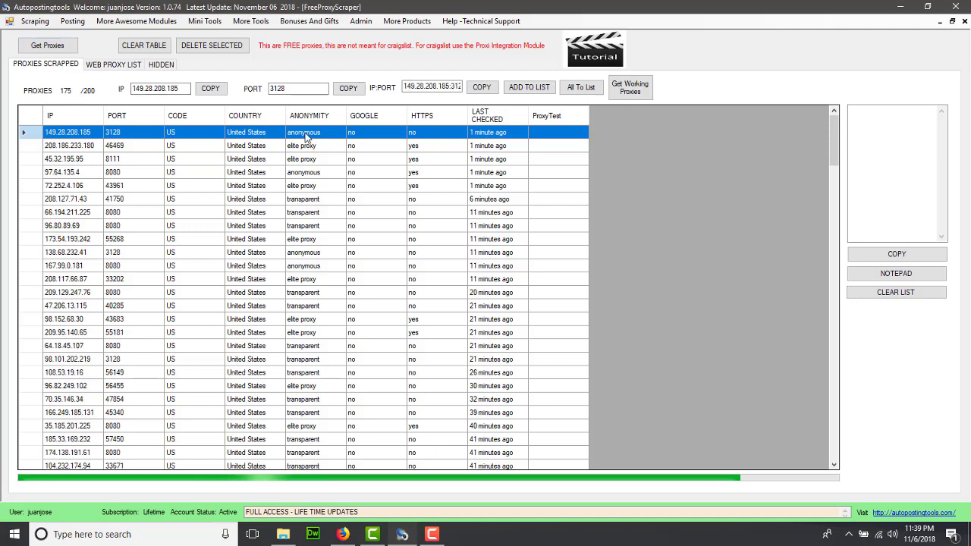
click(528, 87)
click(523, 149)
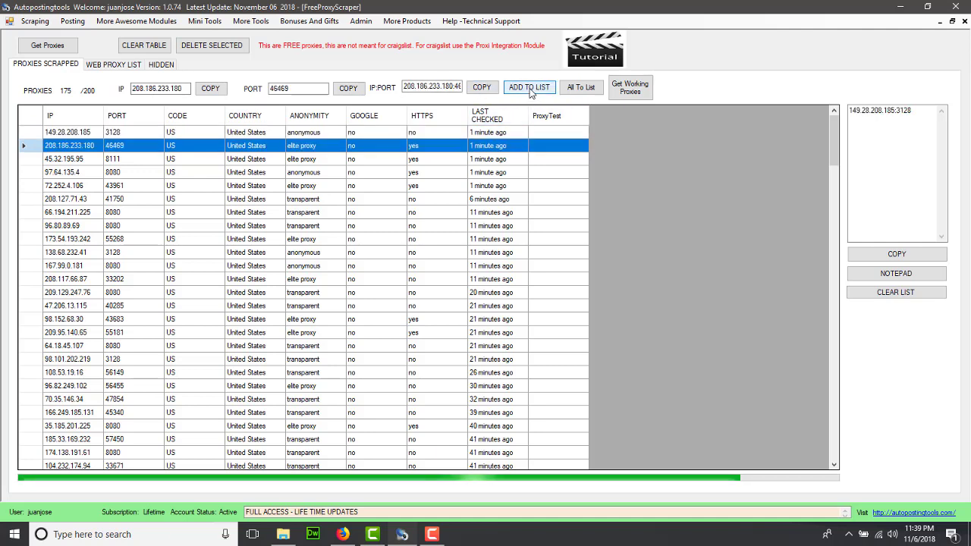
click(528, 87)
click(522, 158)
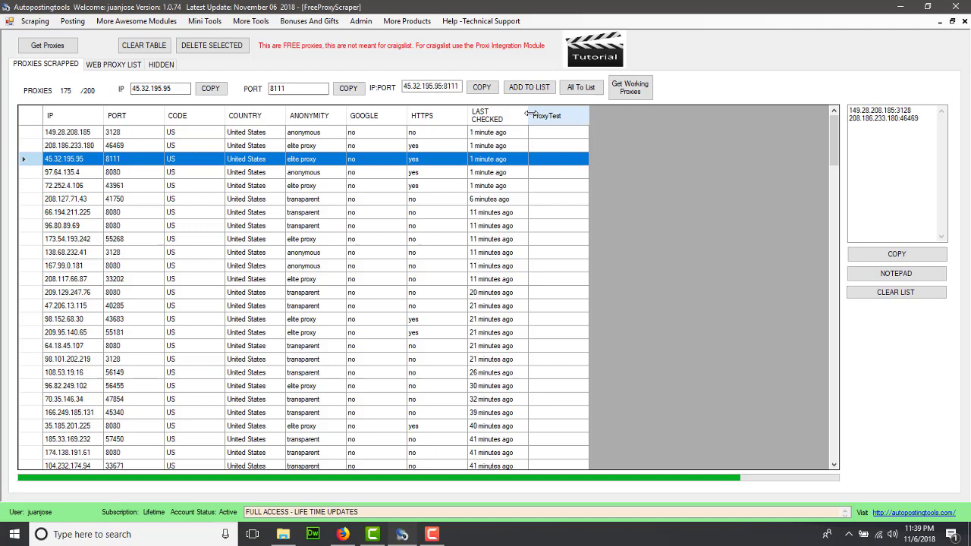
click(529, 87)
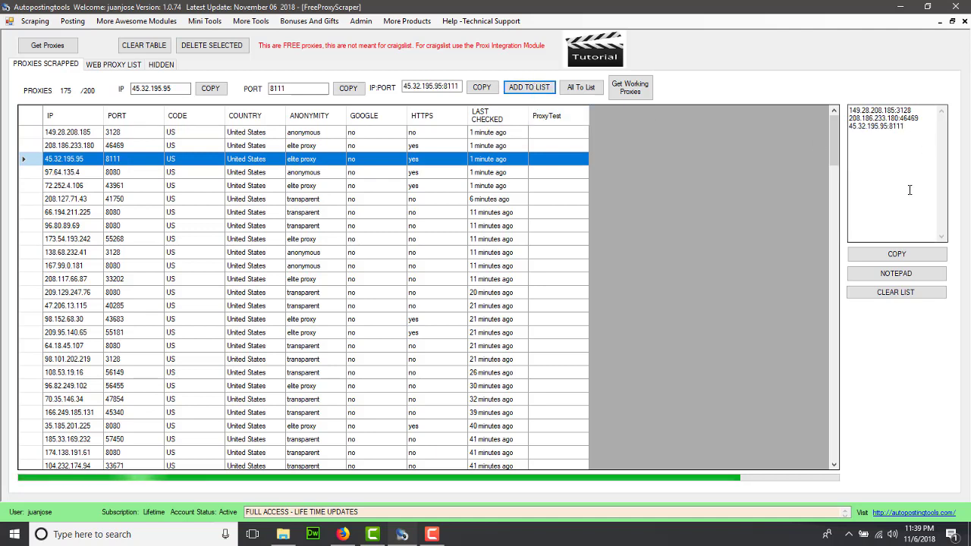
drag(909, 189, 842, 101)
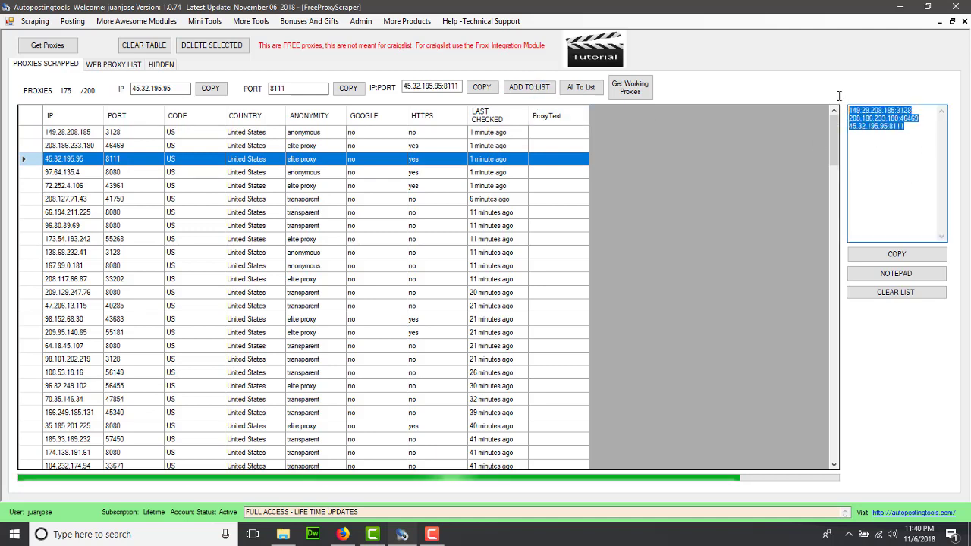
click(879, 294)
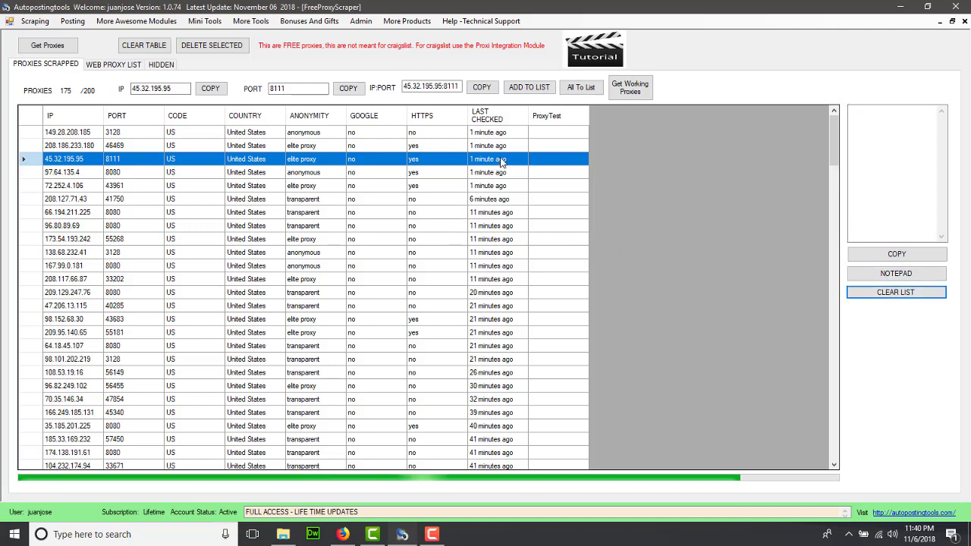
- Add all scraped proxies to the IP:port list and copy the whole list
click(581, 87)
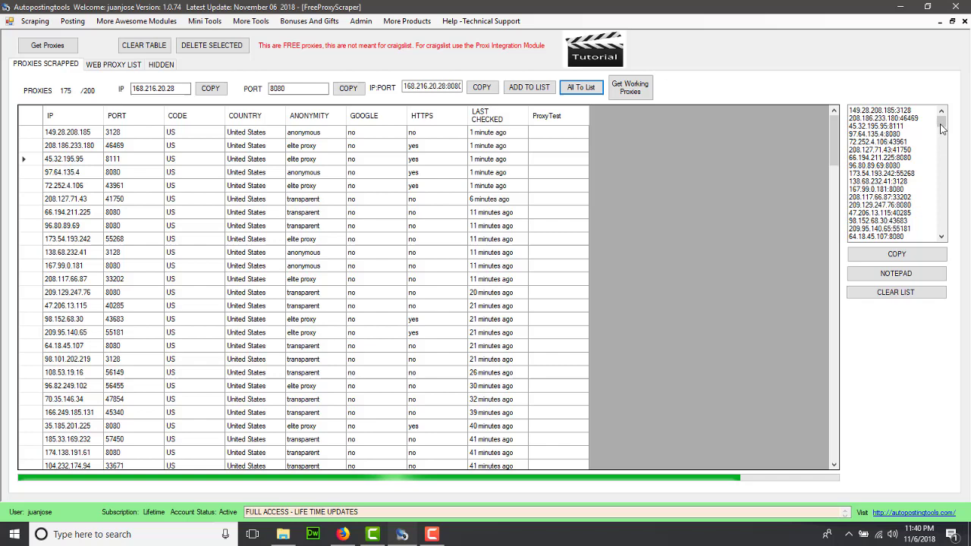
drag(940, 121, 943, 235)
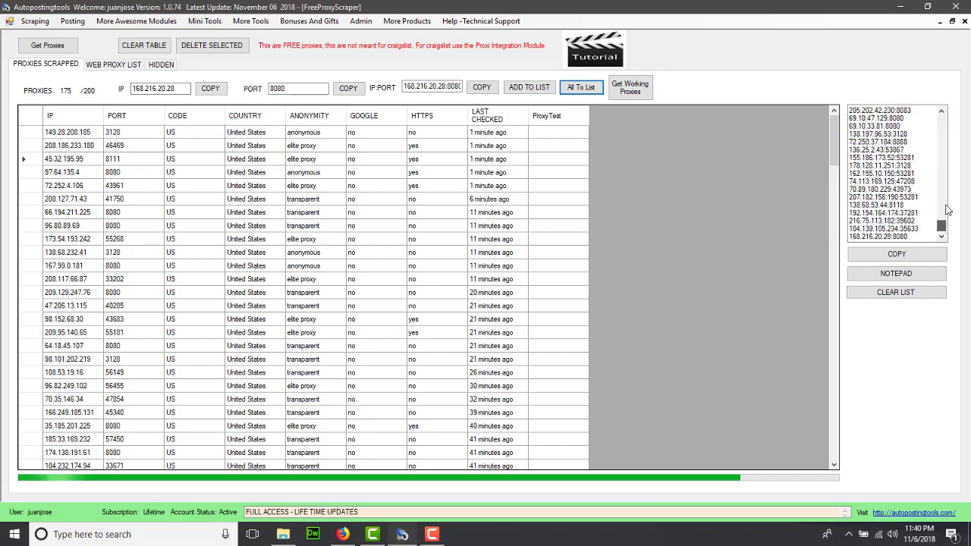
scroll(910, 182, up, 20)
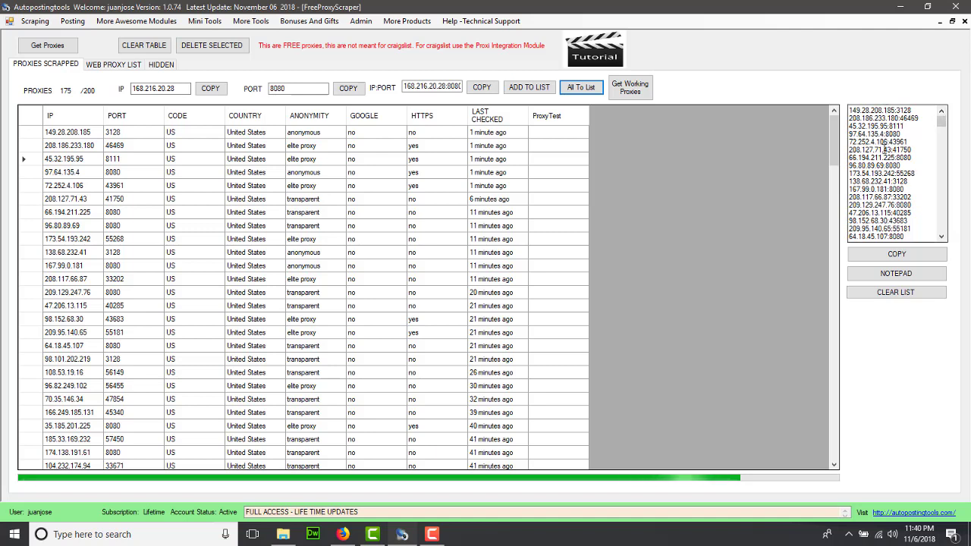
click(891, 258)
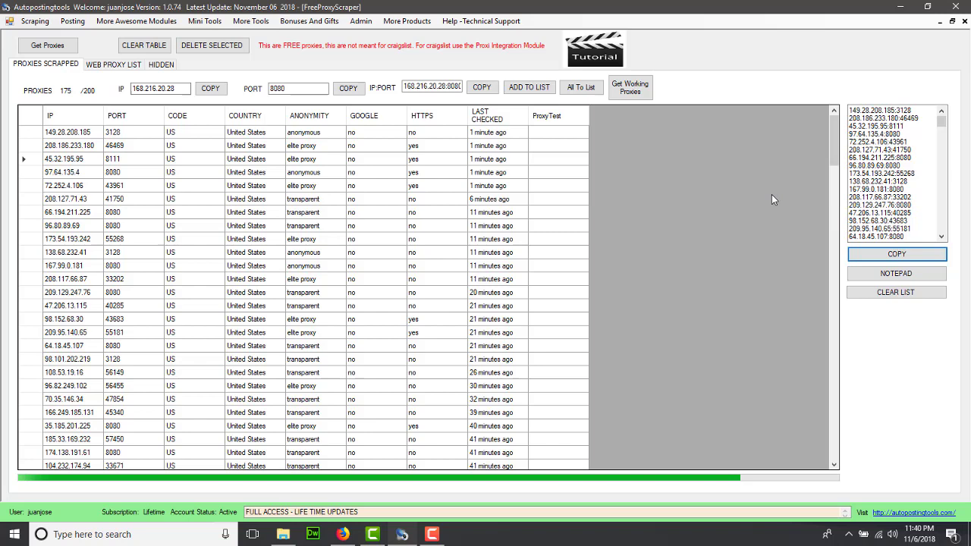
- Open the Proxy Checker tool
click(253, 22)
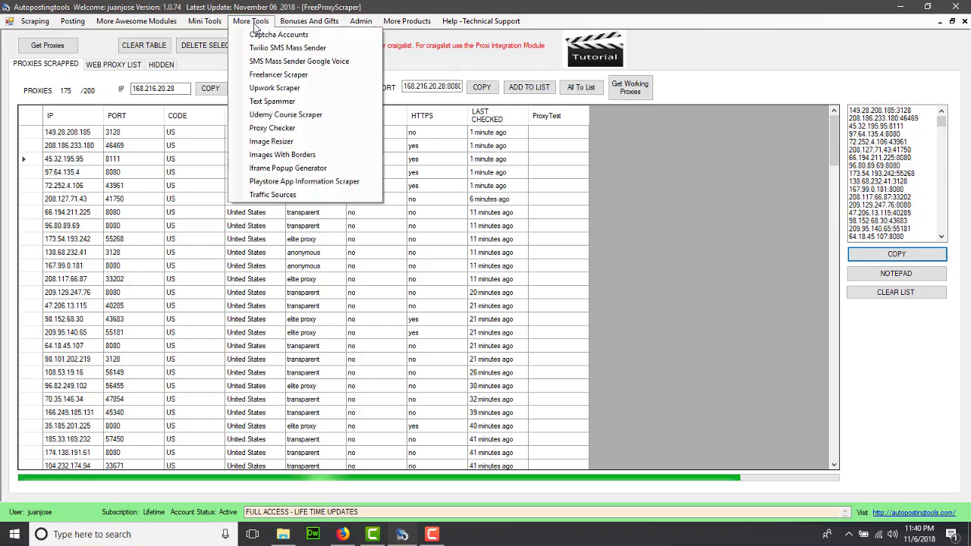
mouse_move(208, 23)
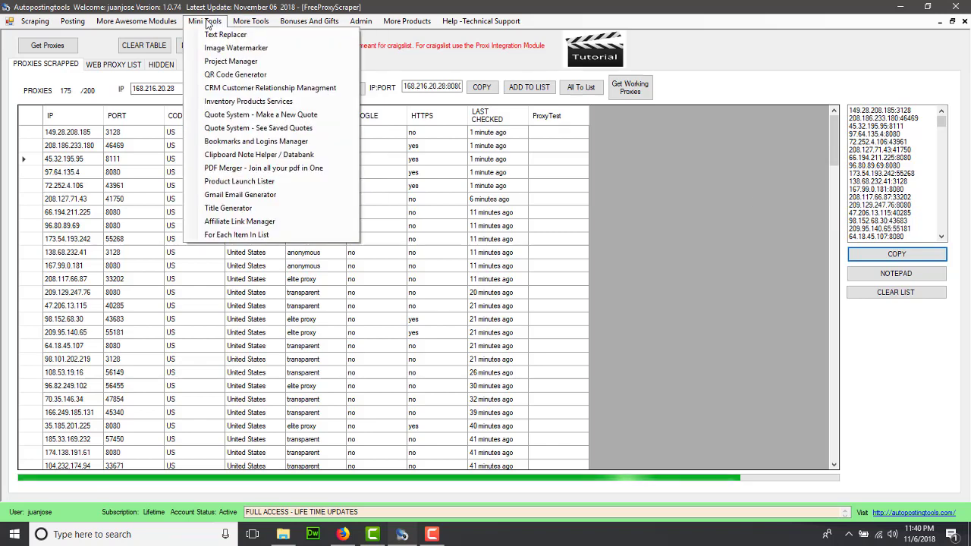
mouse_move(175, 23)
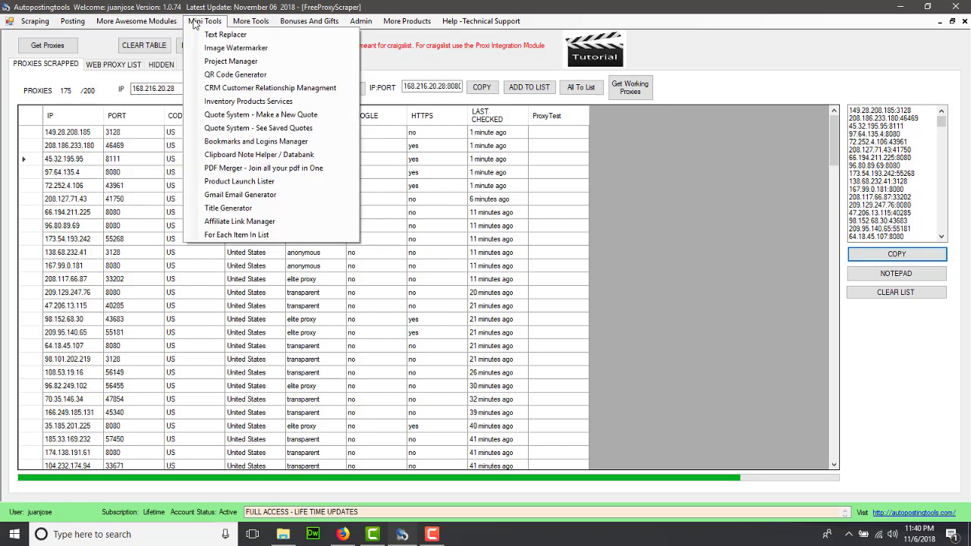
mouse_move(250, 23)
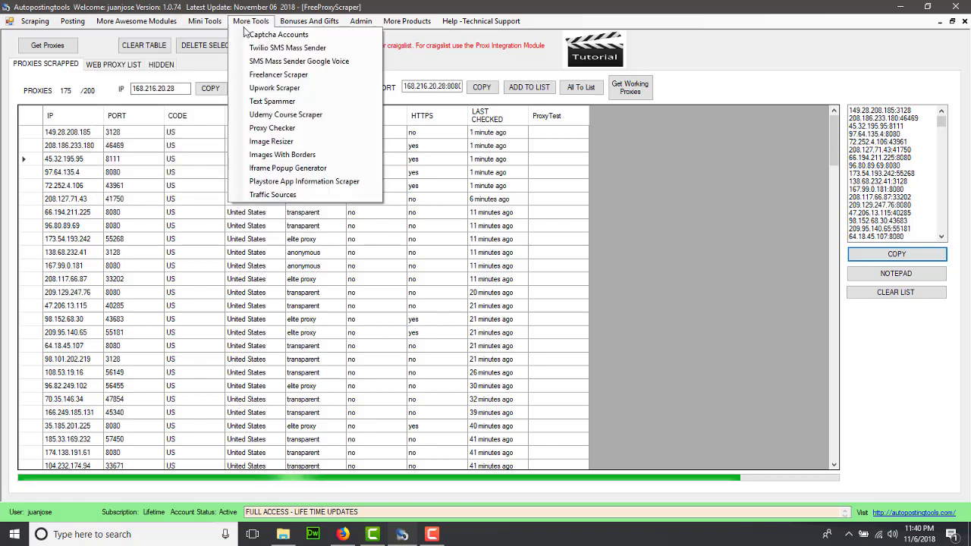
click(299, 129)
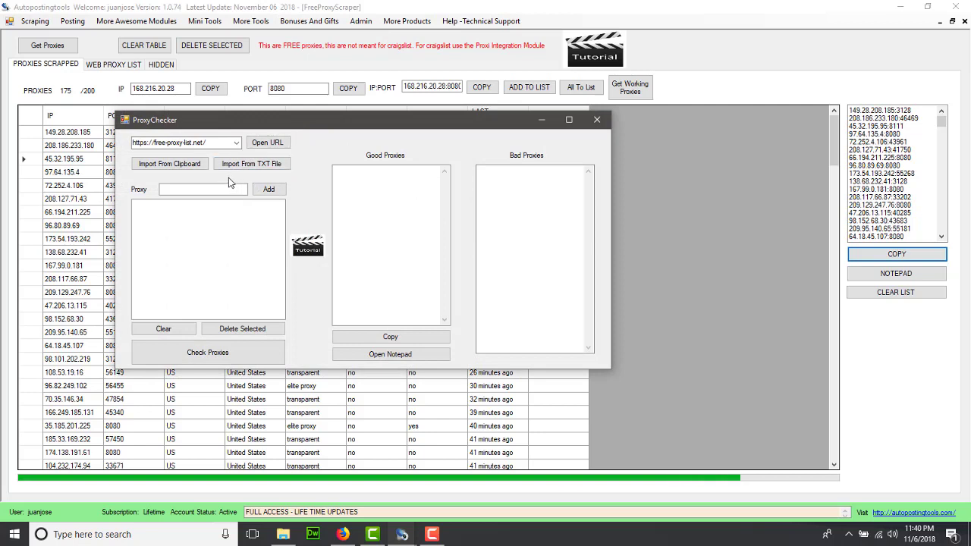
- Import the copied proxies into the Proxy Checker by pasting them into its clipboard importer
click(189, 167)
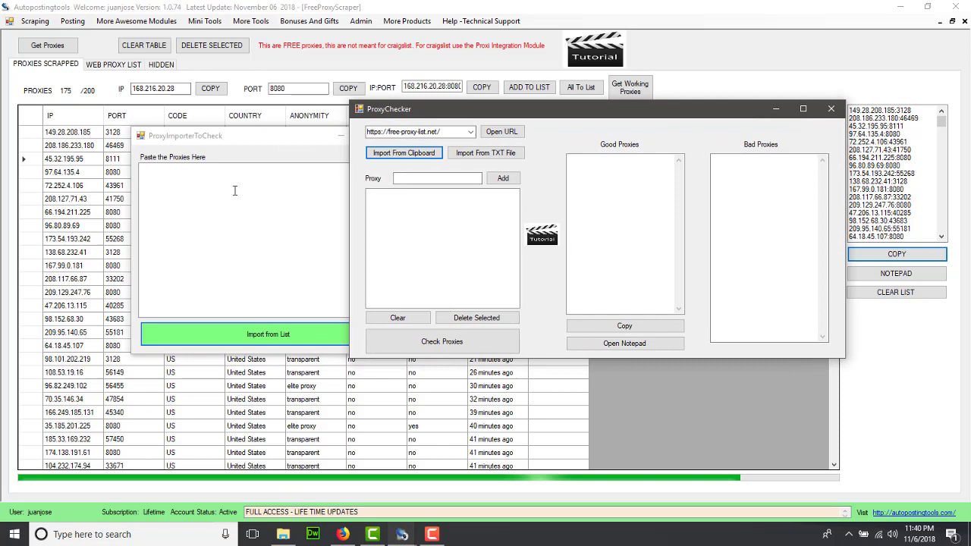
drag(238, 138, 160, 106)
right_click(154, 150)
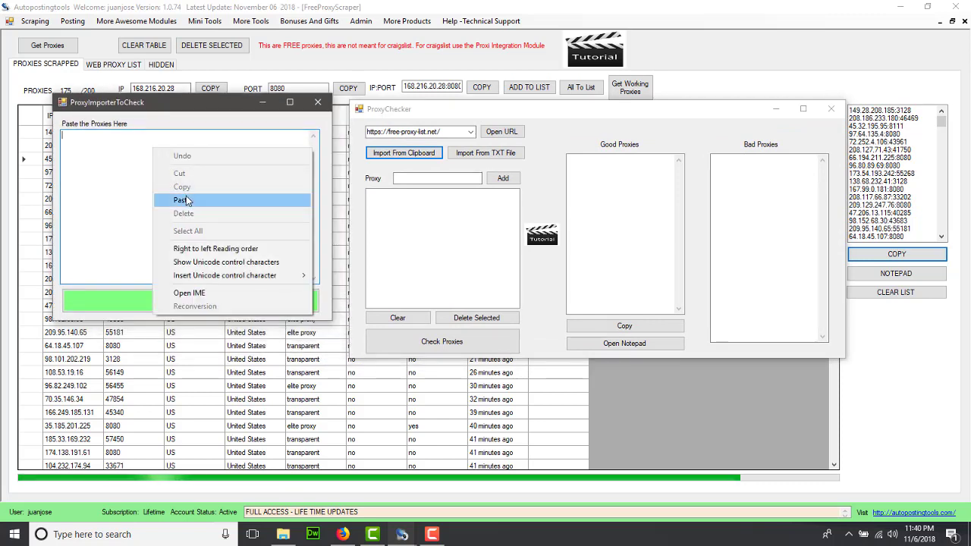
click(186, 200)
click(196, 302)
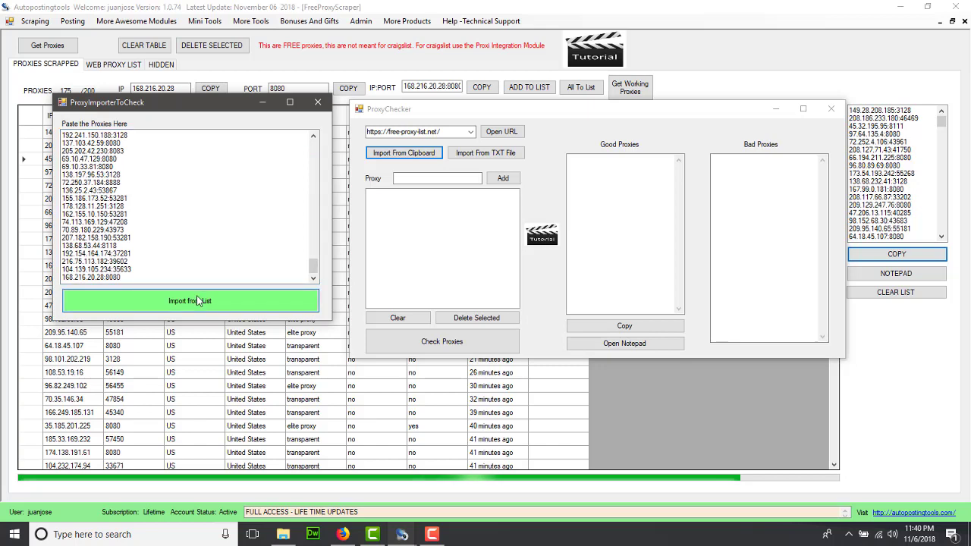
- Delete the proxies 35.185.201.225:8080 and 174.138.191.61:8080 from the imported list
click(429, 257)
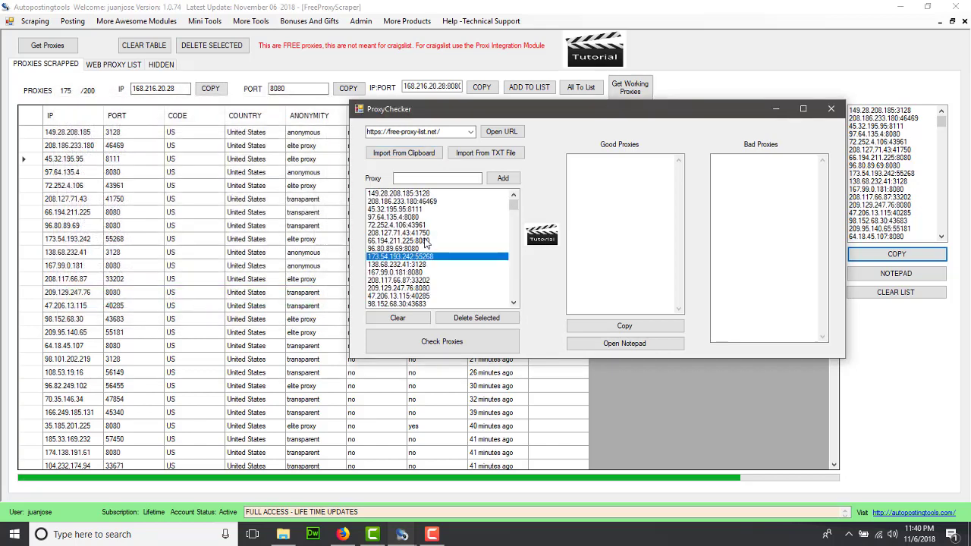
drag(426, 243, 423, 205)
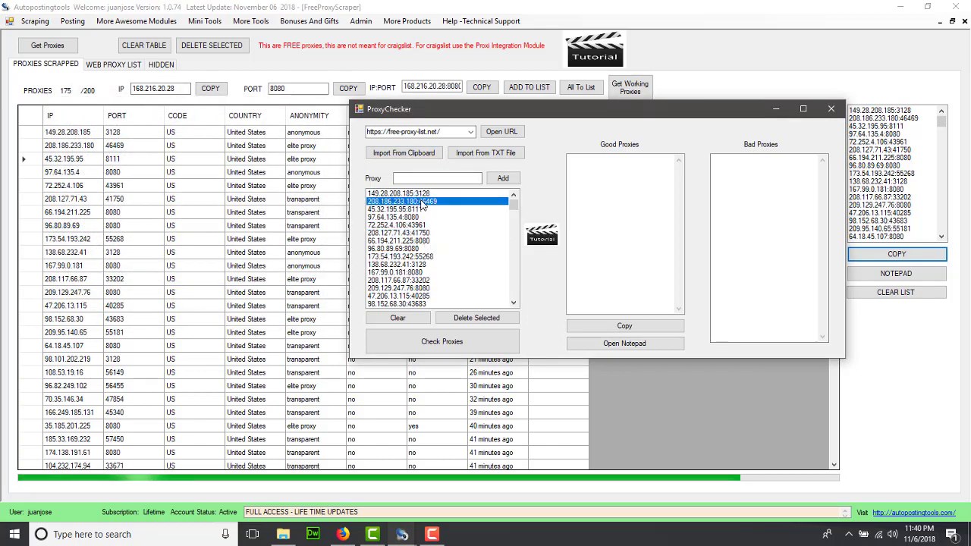
scroll(423, 205, down, 6)
click(474, 178)
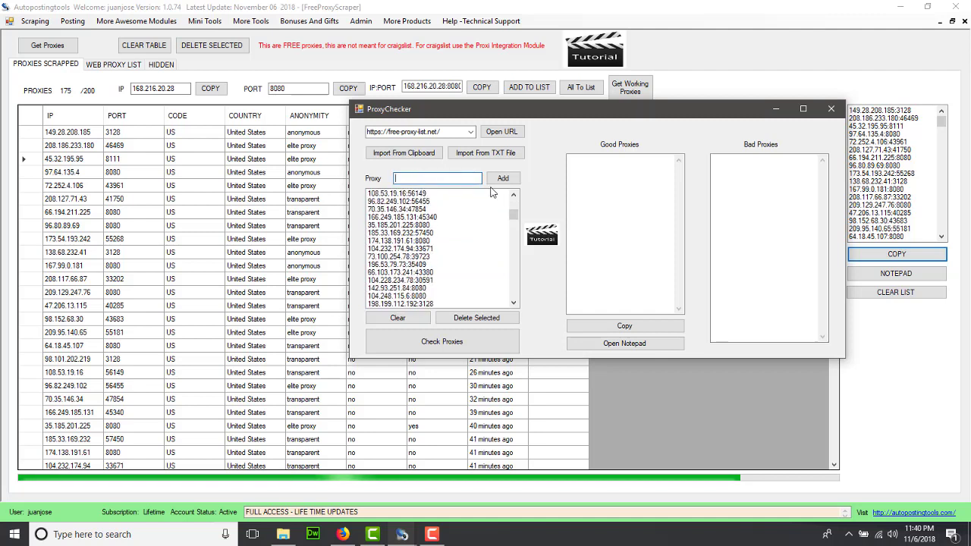
click(435, 228)
click(474, 317)
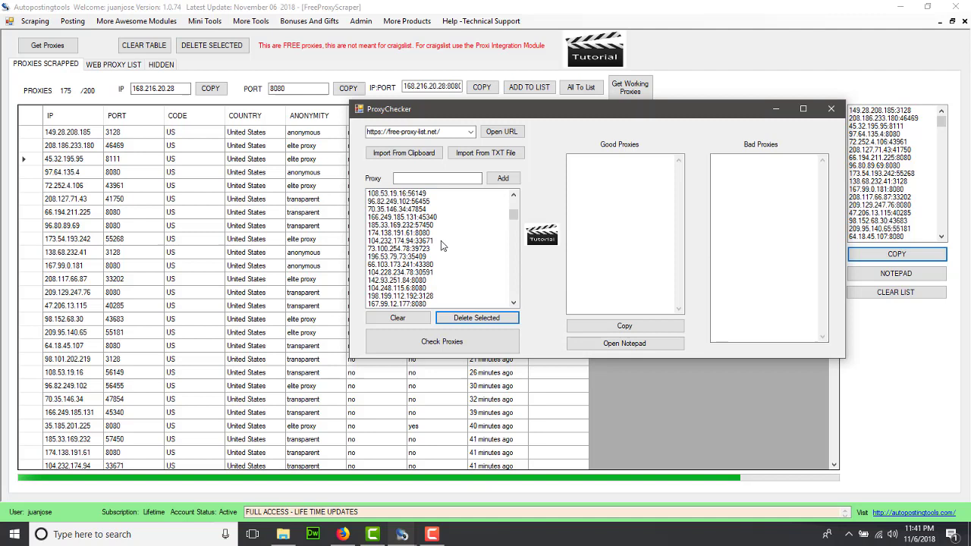
click(440, 233)
click(478, 318)
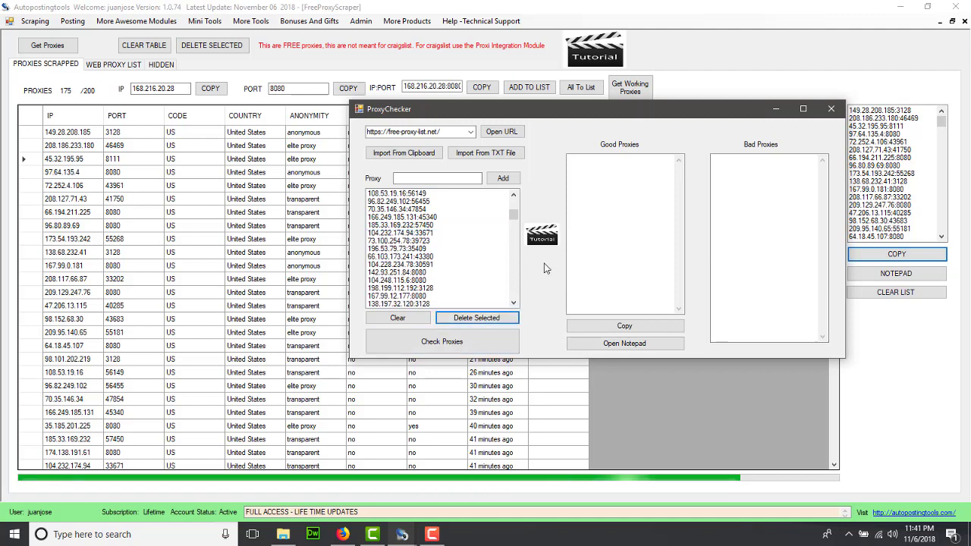
click(612, 207)
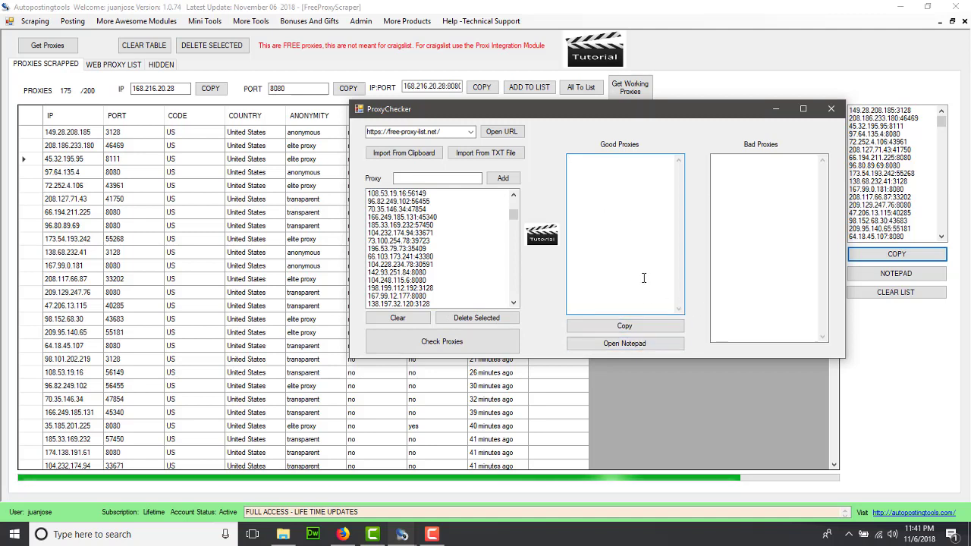
click(753, 235)
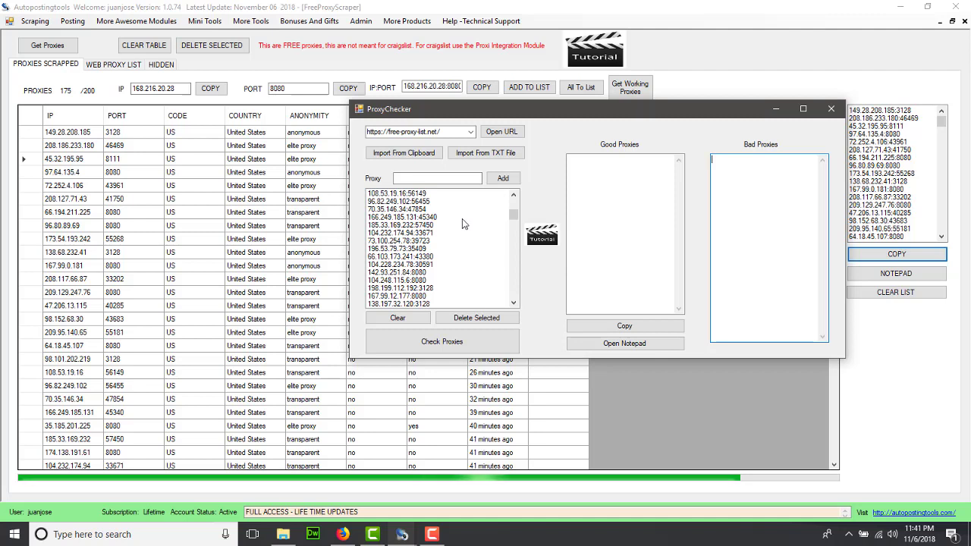
click(447, 263)
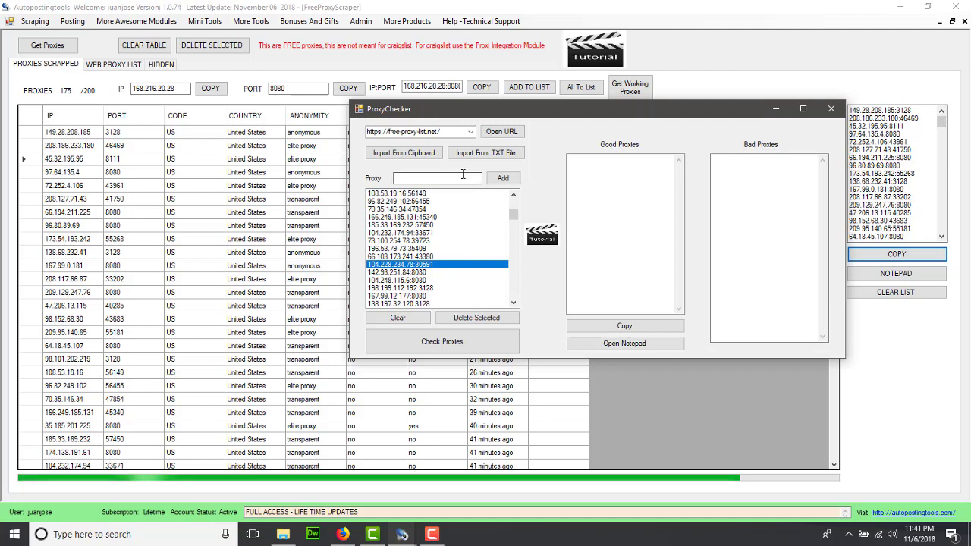
click(471, 132)
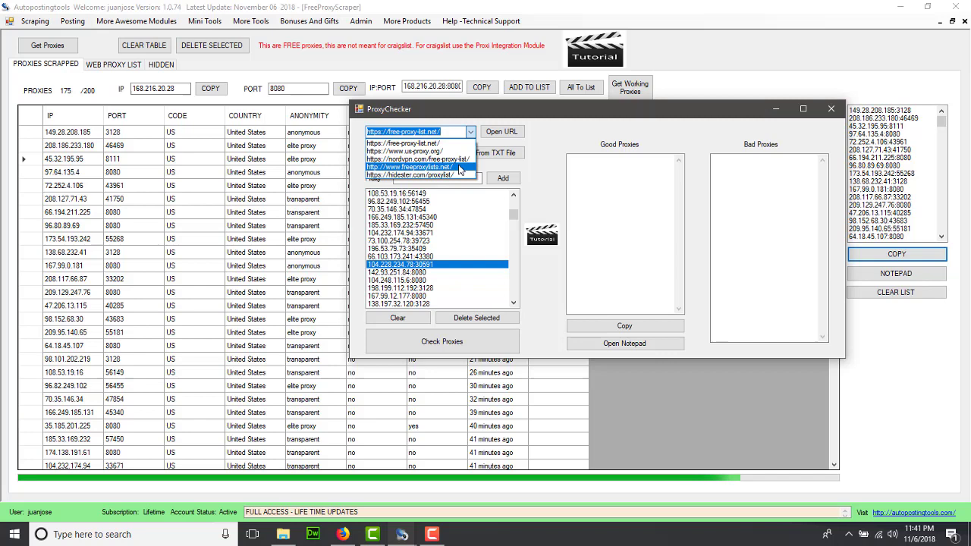
click(453, 144)
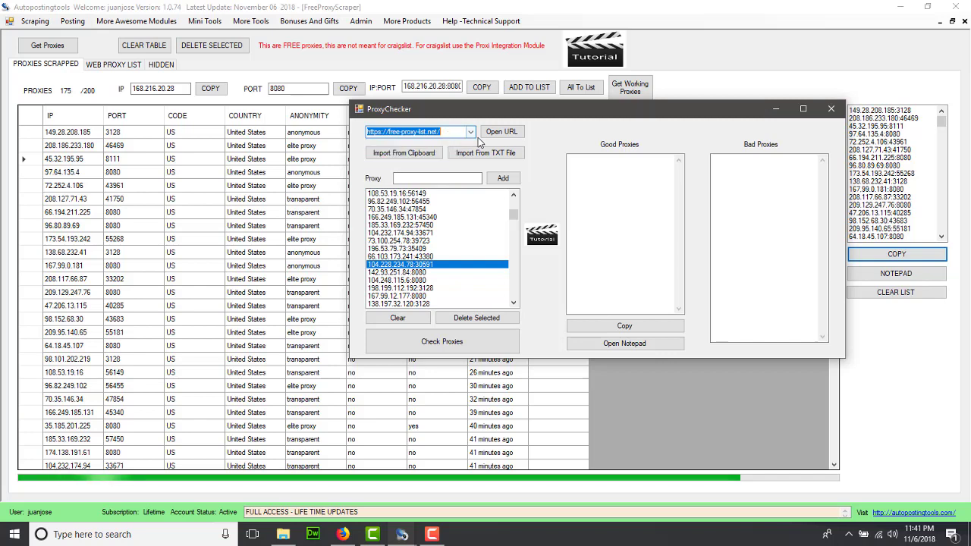
click(494, 134)
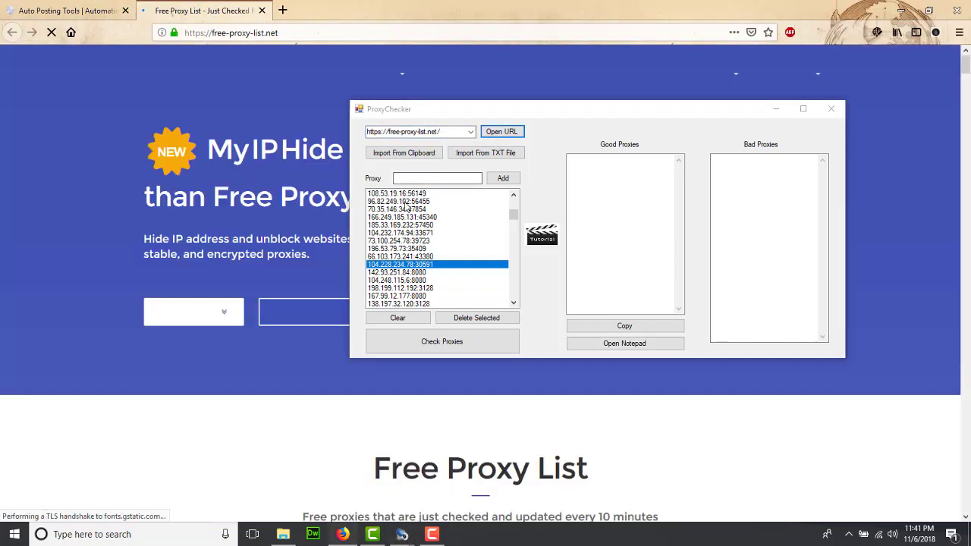
scroll(269, 206, down, 5)
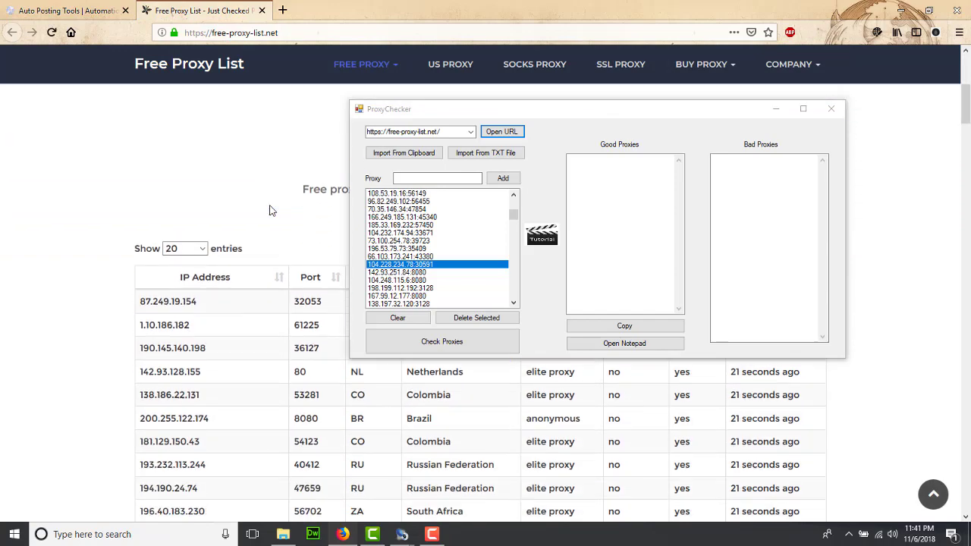
scroll(159, 256, down, 6)
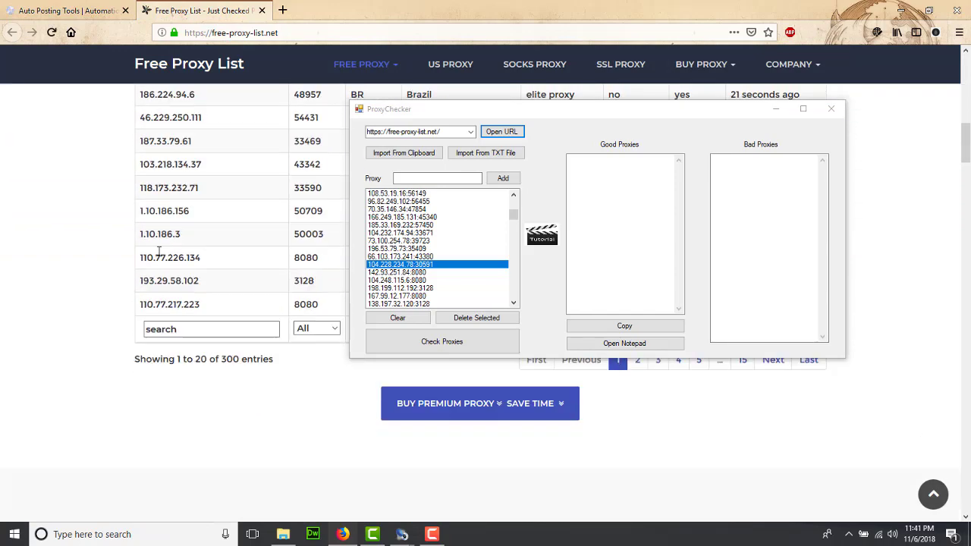
scroll(156, 250, up, 2)
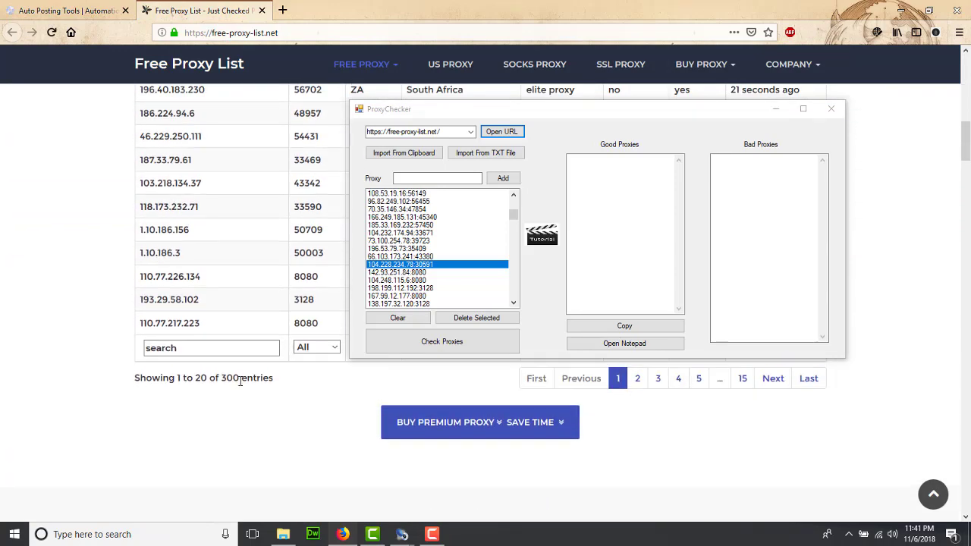
click(470, 132)
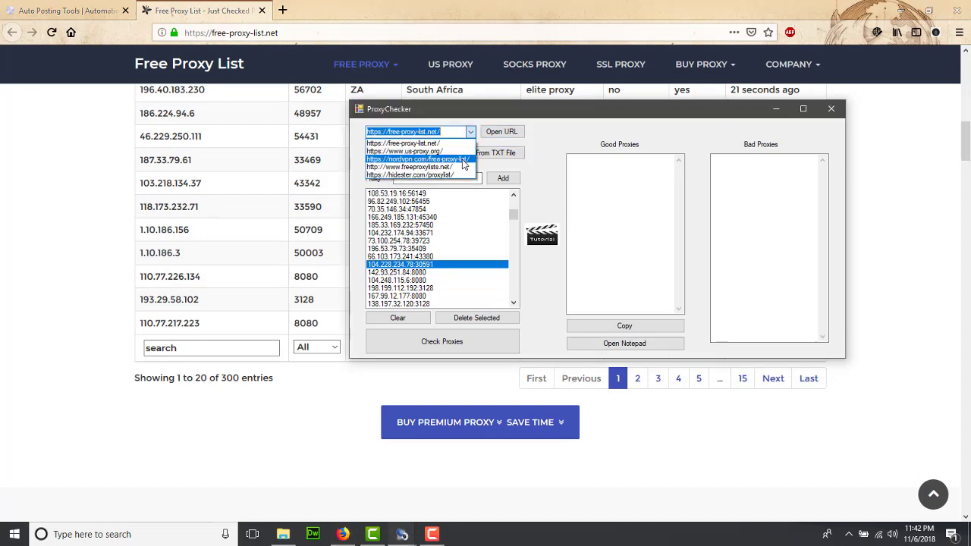
click(464, 159)
click(502, 132)
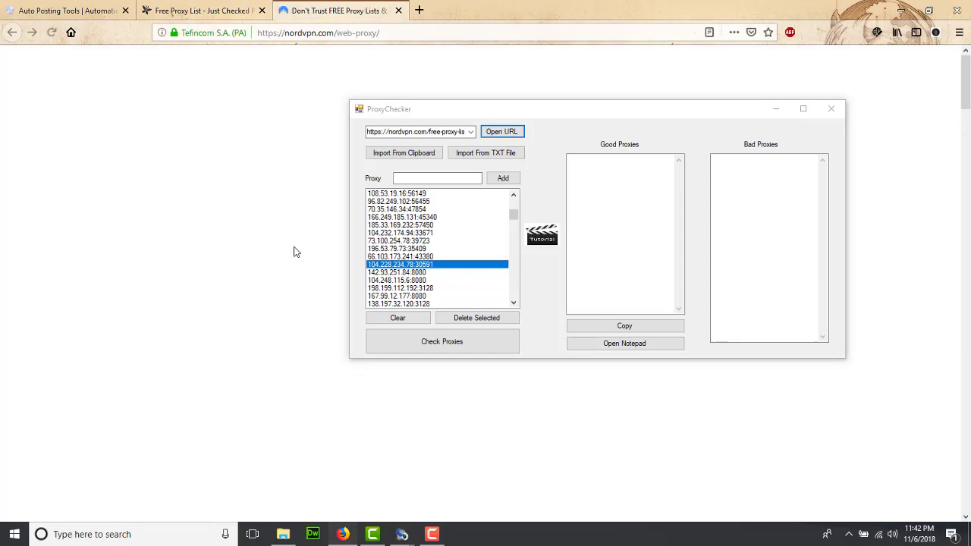
scroll(296, 252, down, 3)
scroll(296, 252, down, 15)
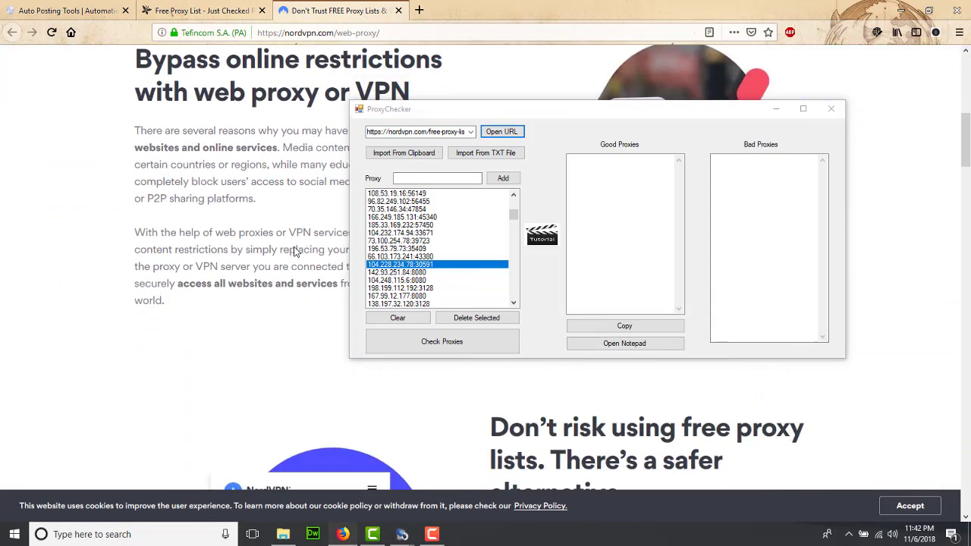
scroll(296, 250, down, 10)
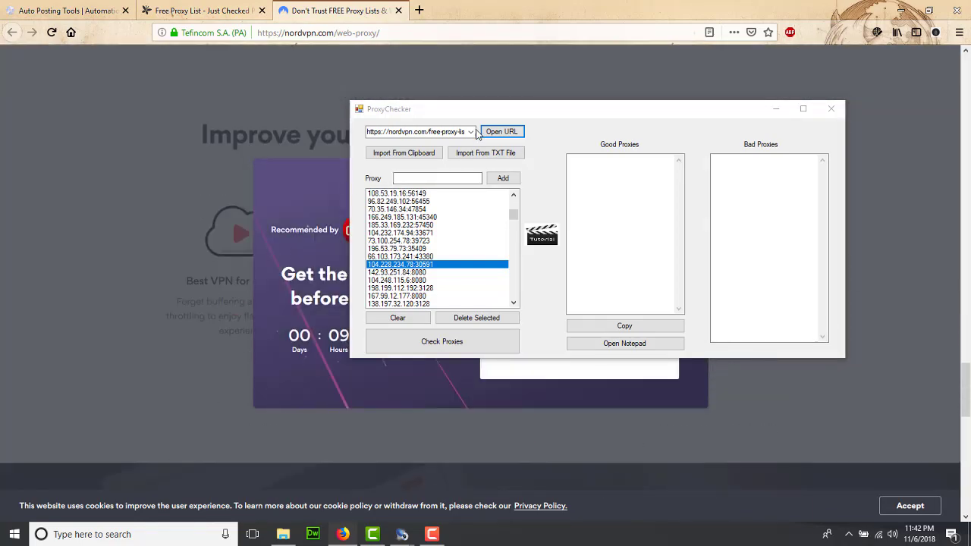
click(470, 132)
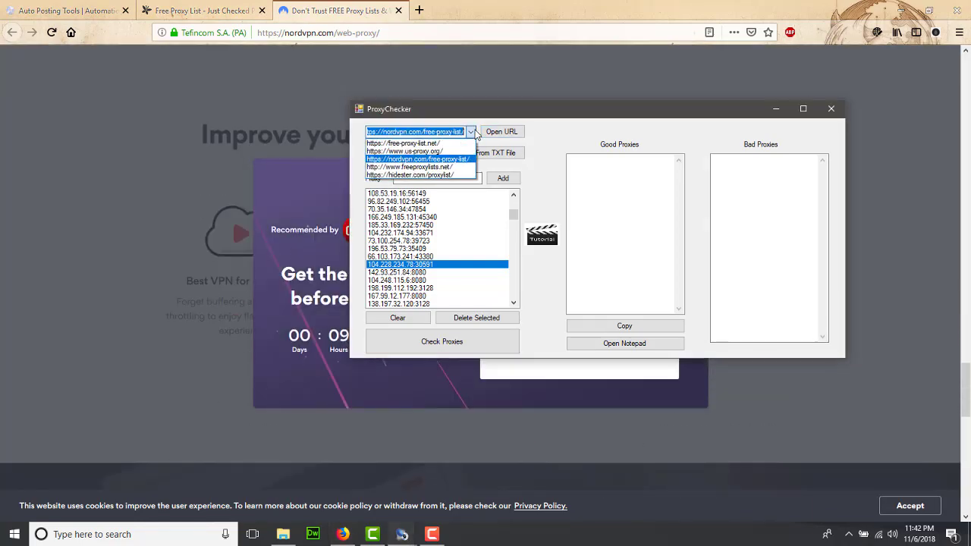
click(456, 166)
click(502, 132)
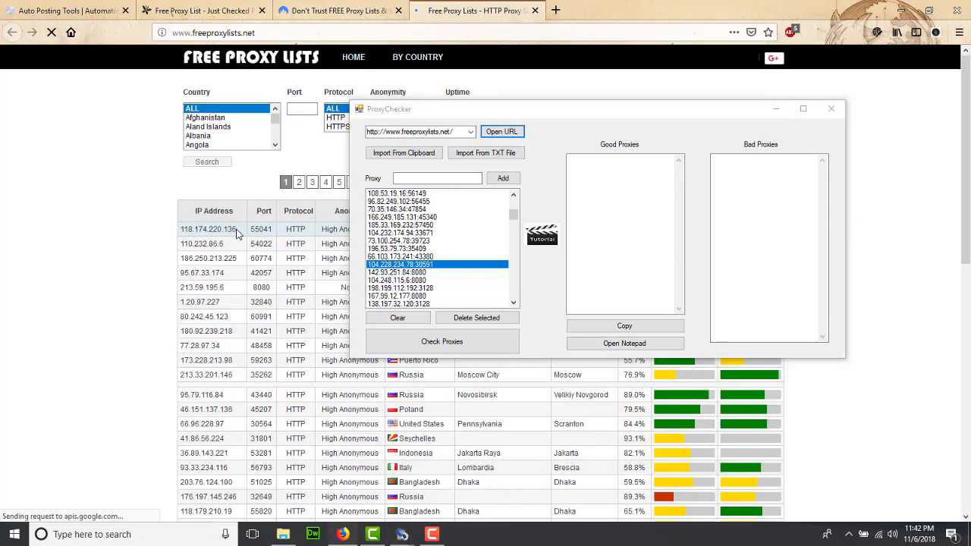
scroll(236, 234, down, 3)
scroll(236, 234, down, 10)
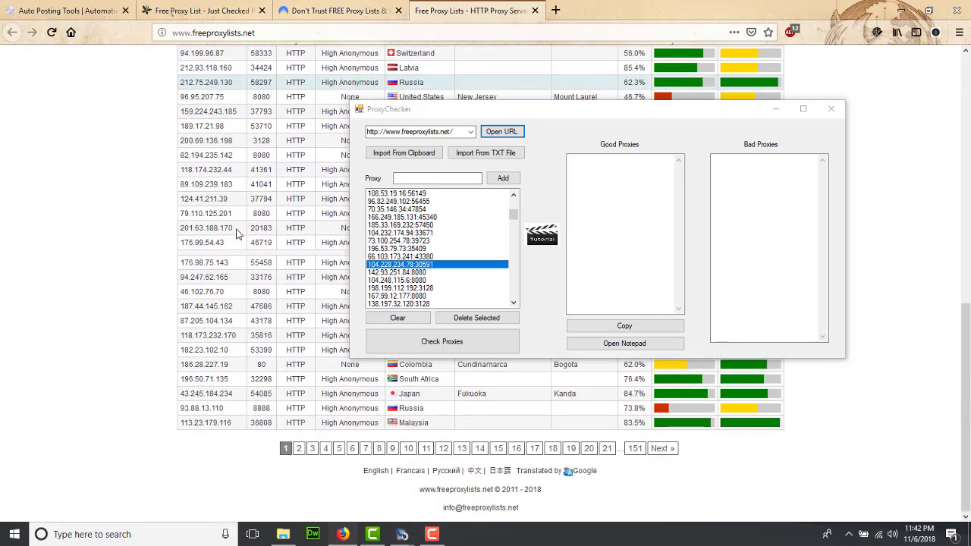
scroll(236, 234, up, 13)
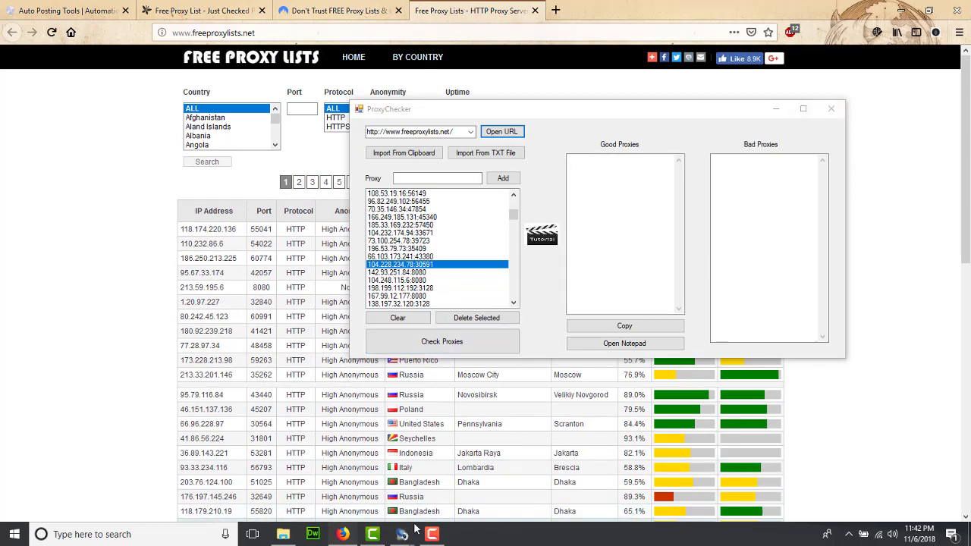
- Switch back to the Autopostingtools window and close the Proxy Checker
mouse_move(402, 533)
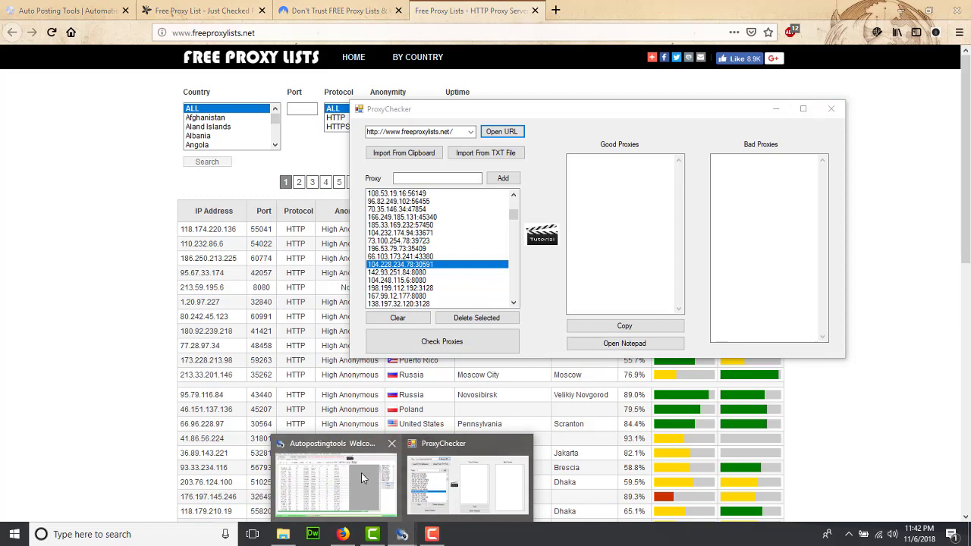
click(361, 472)
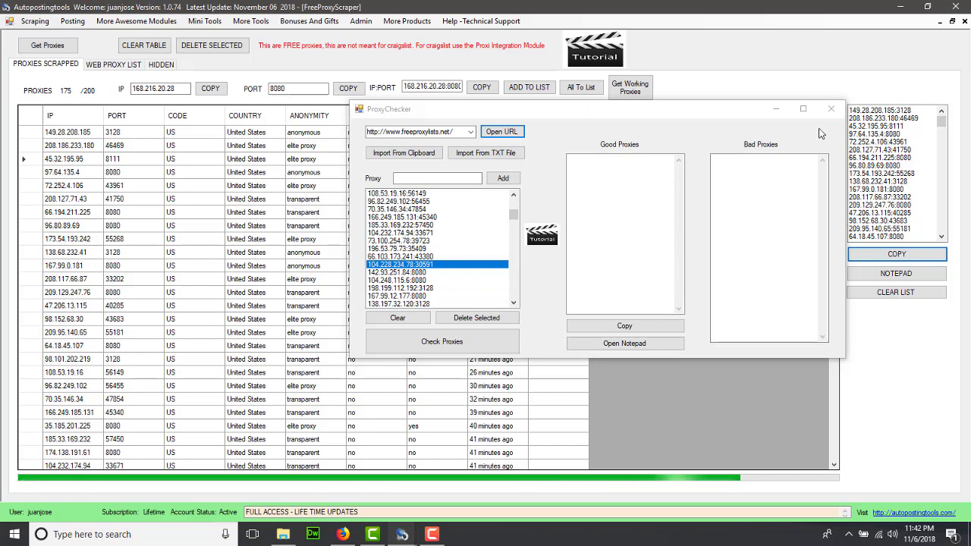
click(830, 108)
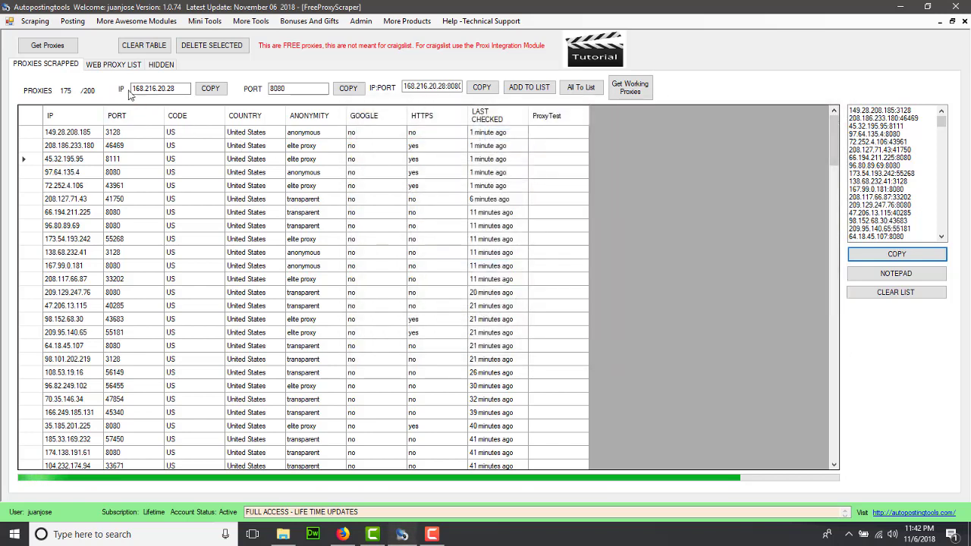
click(118, 66)
click(213, 141)
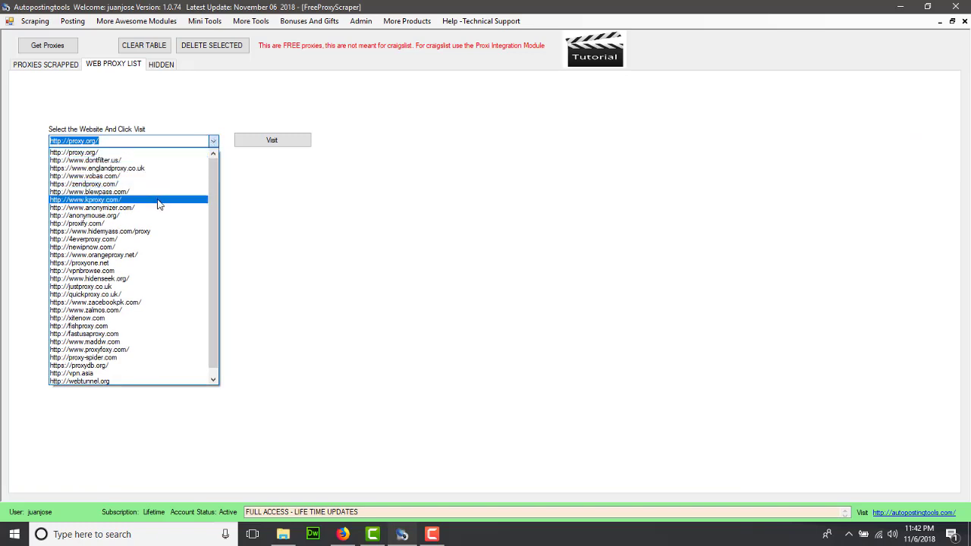
click(158, 212)
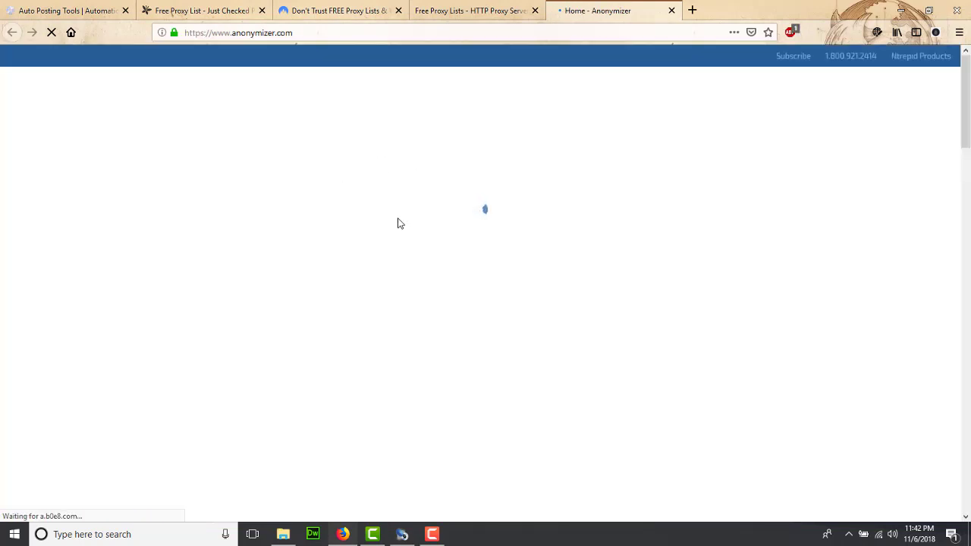
- Switch back to Autopostingtools to look over the web proxy sites, and review the Anonymizer page in Firefox
click(402, 534)
click(213, 141)
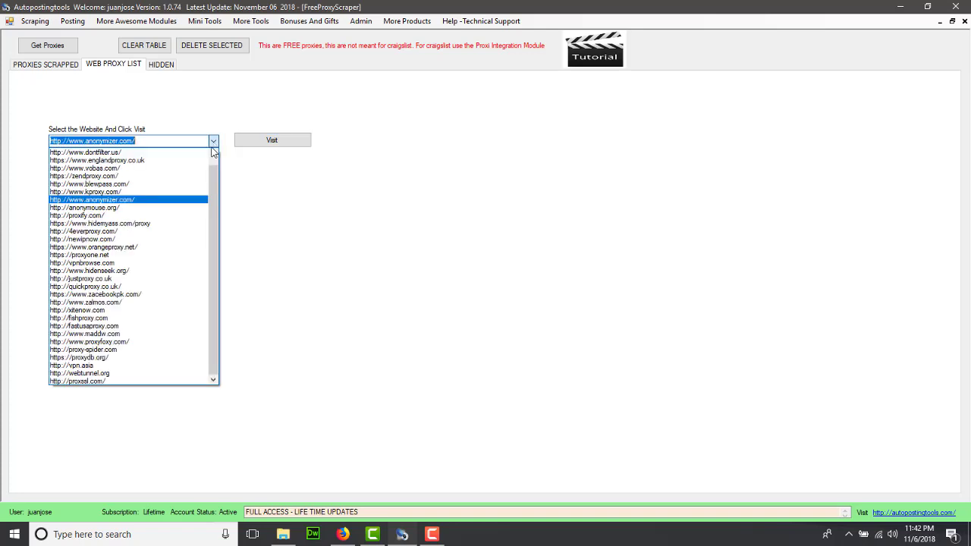
scroll(154, 267, up, 2)
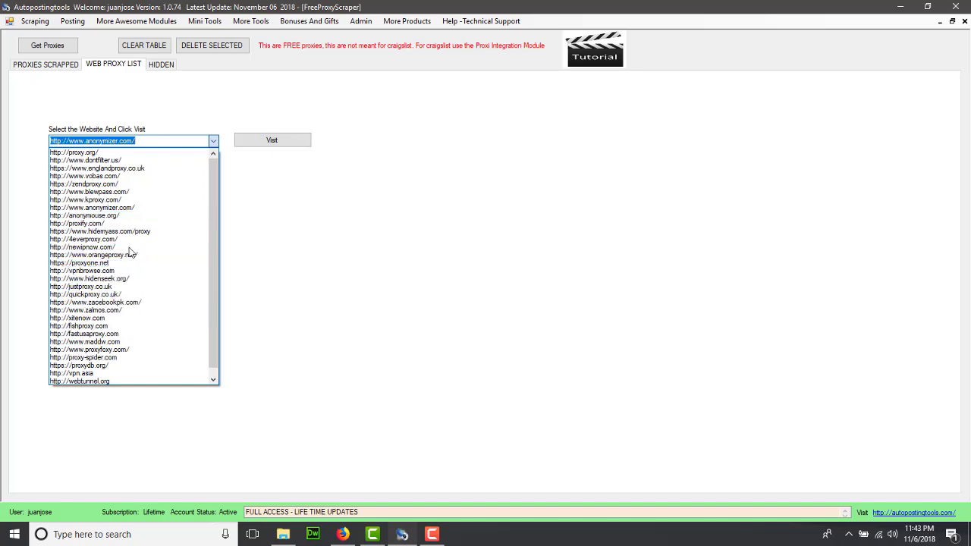
click(288, 205)
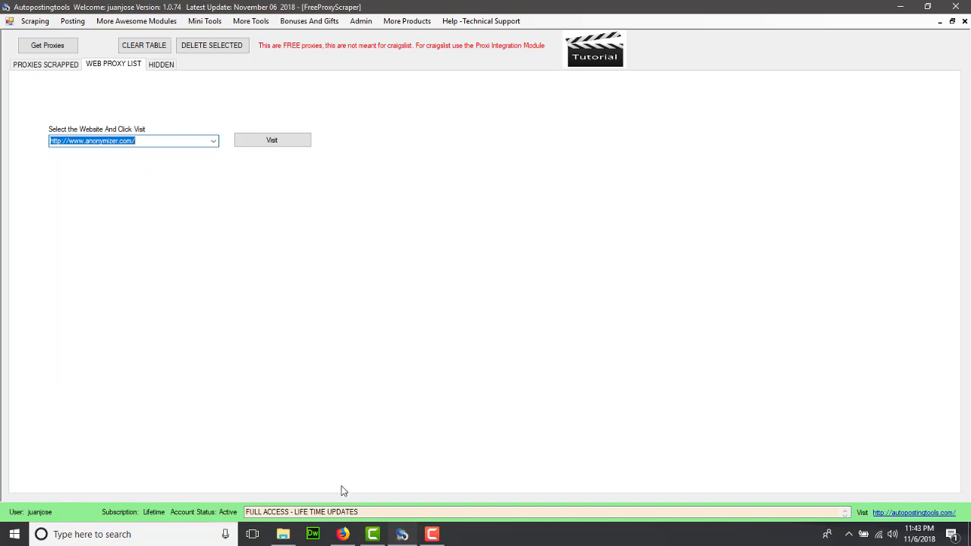
click(343, 534)
scroll(439, 357, down, 15)
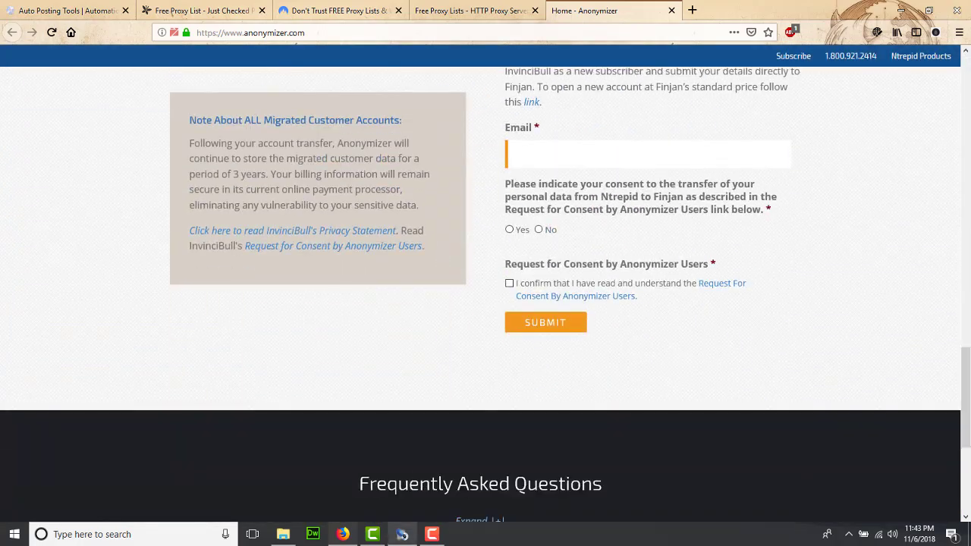
click(402, 534)
click(213, 140)
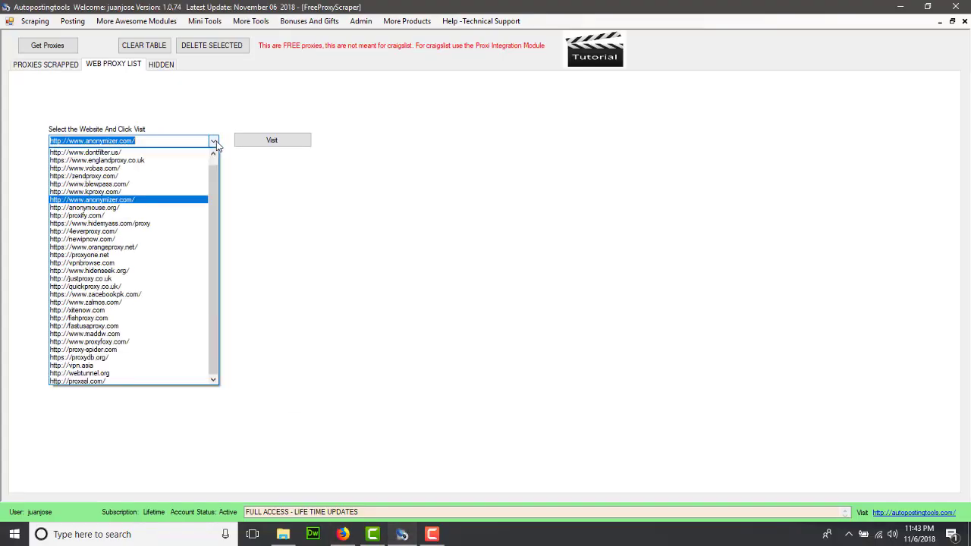
click(175, 177)
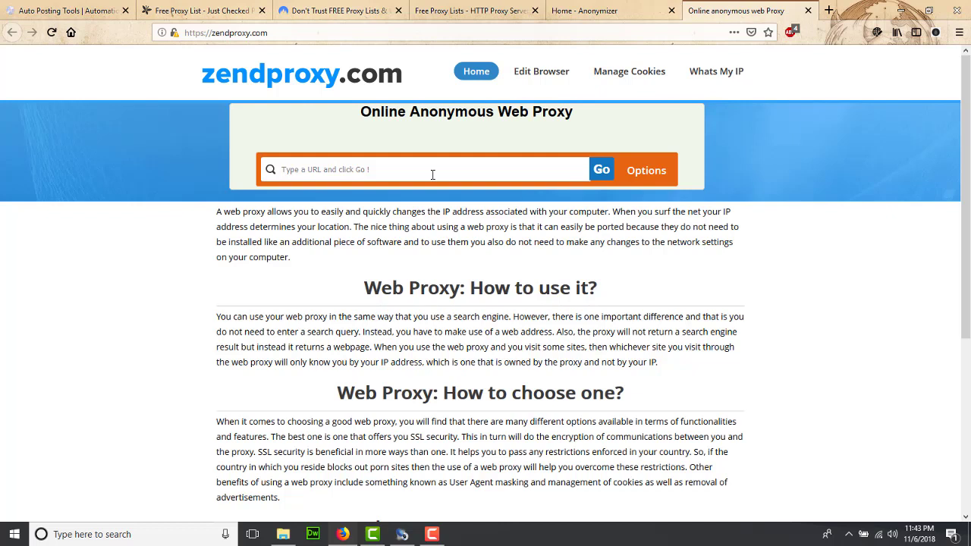
click(433, 175)
text(http://google.com)
click(602, 171)
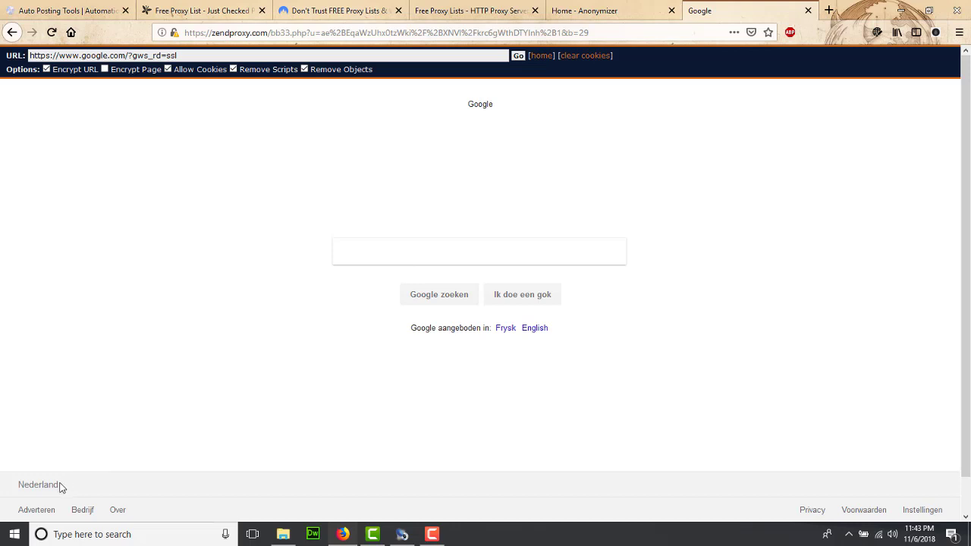
drag(61, 487, 22, 481)
click(809, 11)
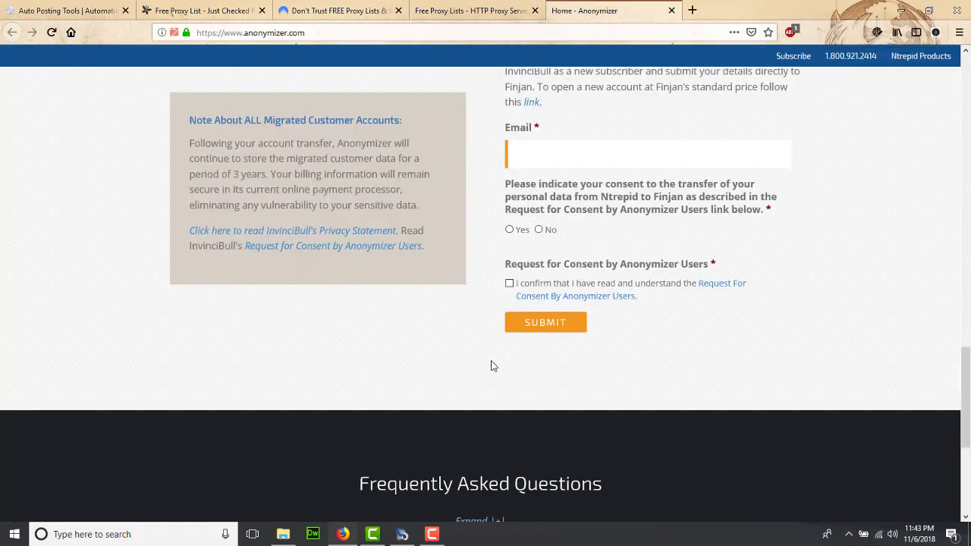
click(402, 534)
click(212, 141)
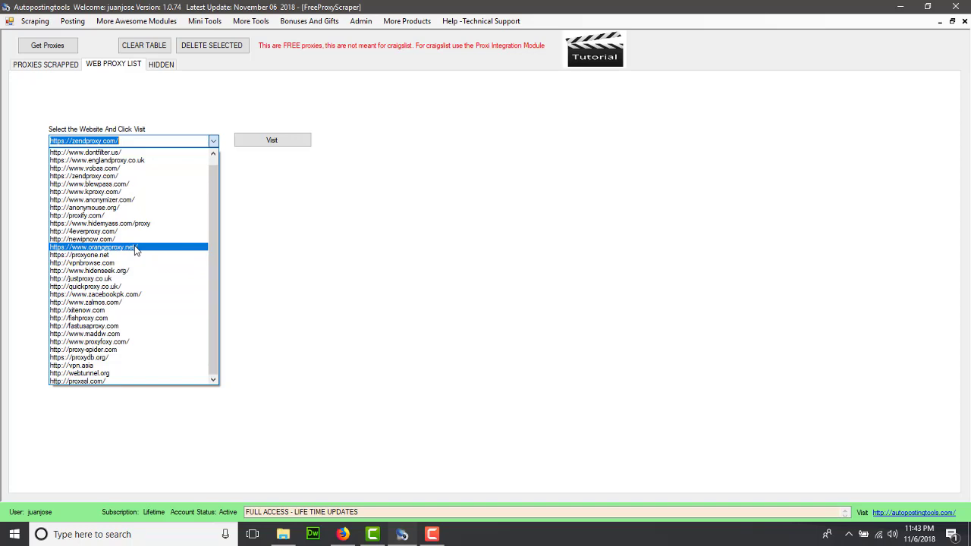
click(136, 248)
click(250, 143)
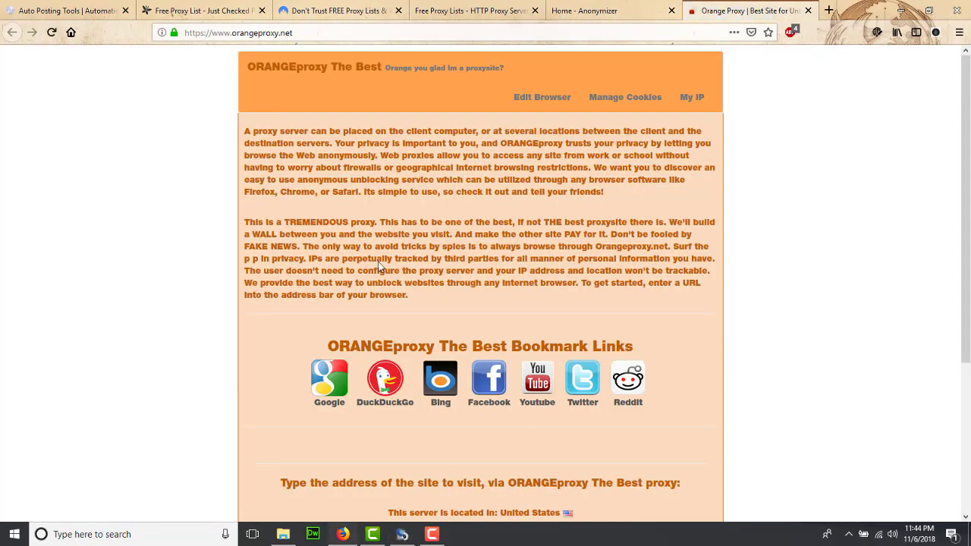
scroll(380, 266, down, 5)
click(388, 323)
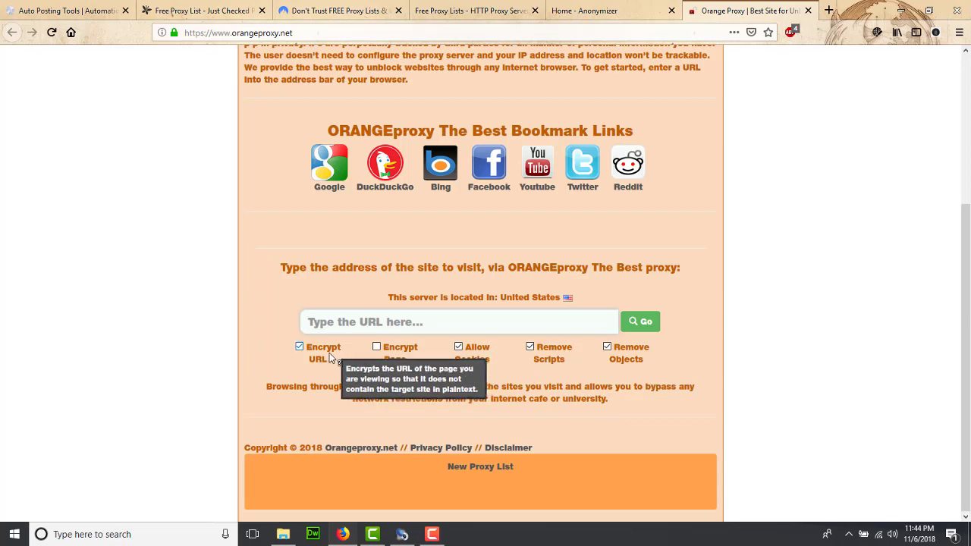
scroll(330, 296, up, 5)
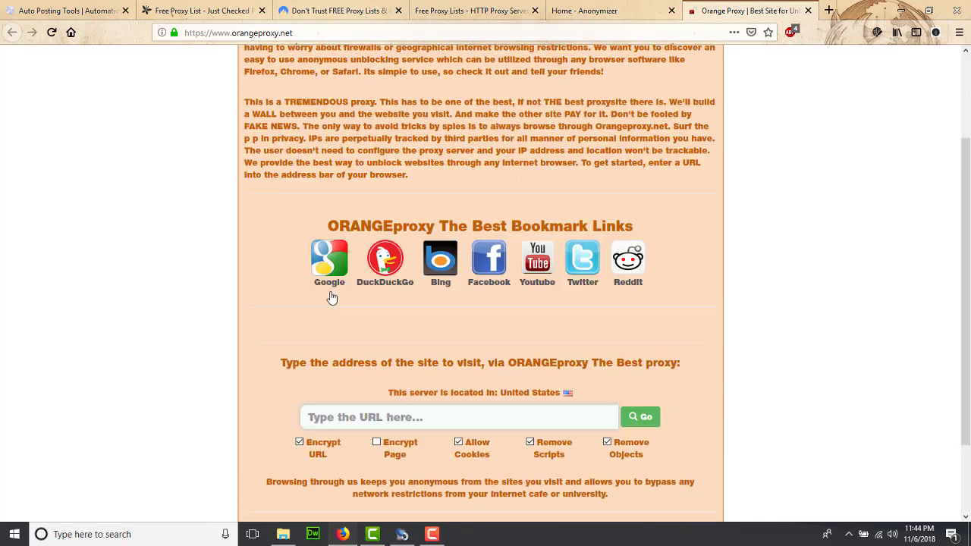
- Switch back to Autopostingtools and display the table of scraped proxies
click(402, 534)
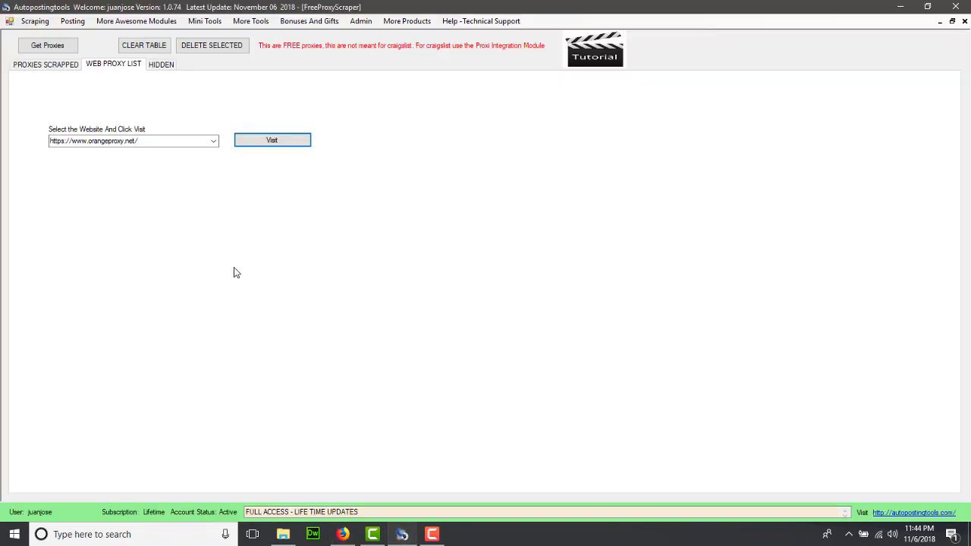
click(47, 66)
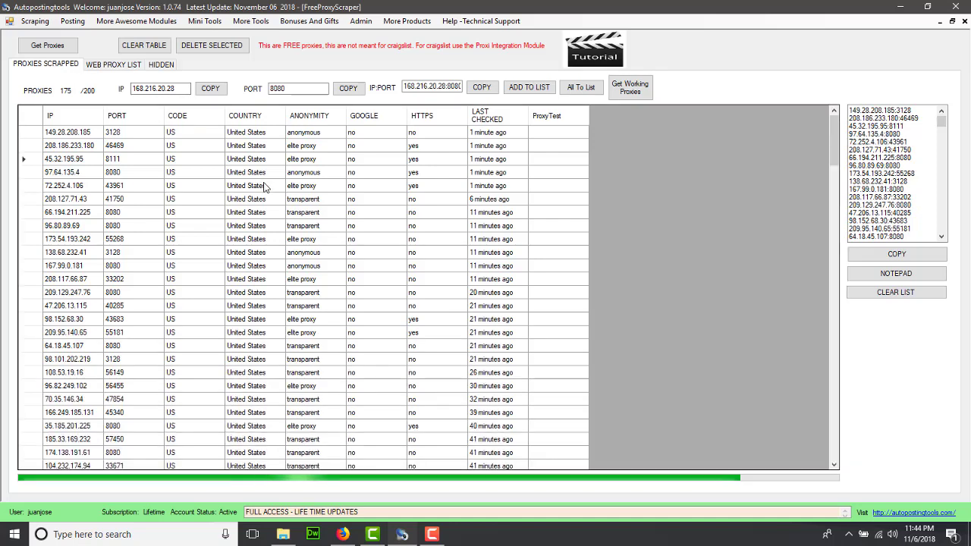